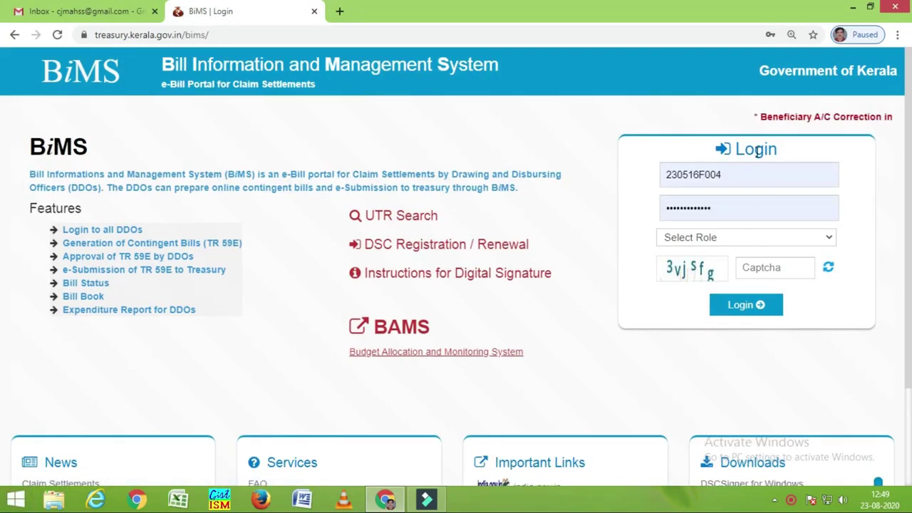
Step: Log in with the prefilled credentials in the DDO role, entering the captcha shown
left_click(727, 241)
left_click(725, 264)
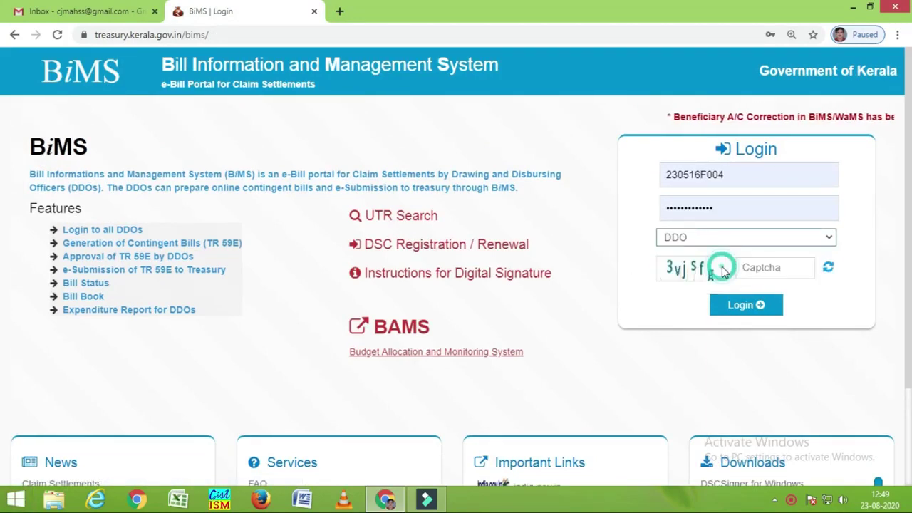
left_click(768, 267)
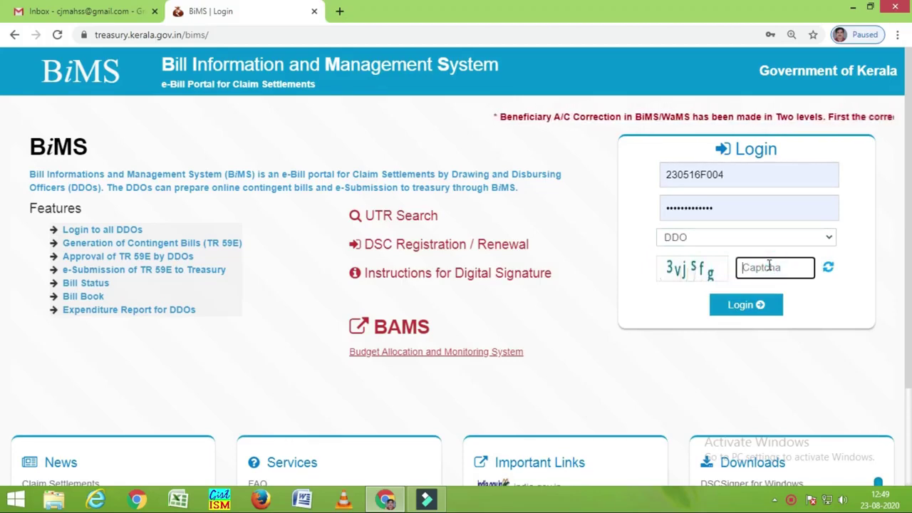
type("3")
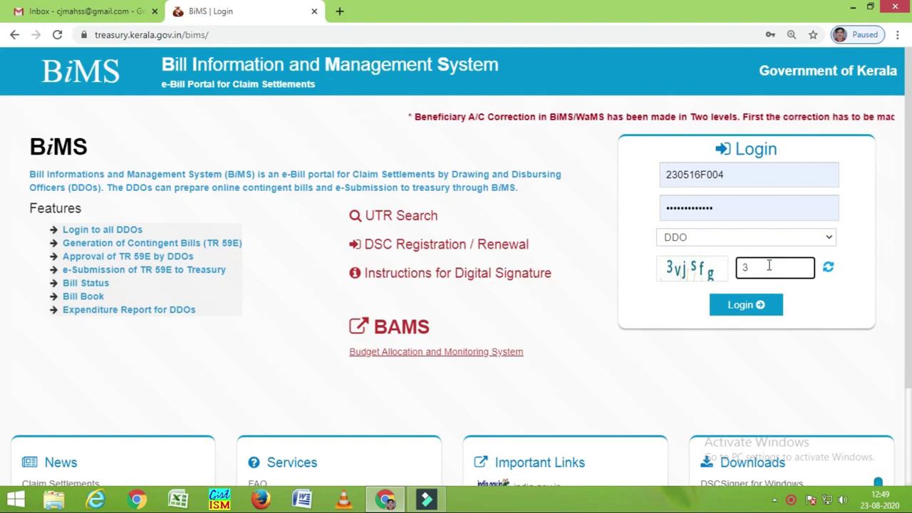
type("vj")
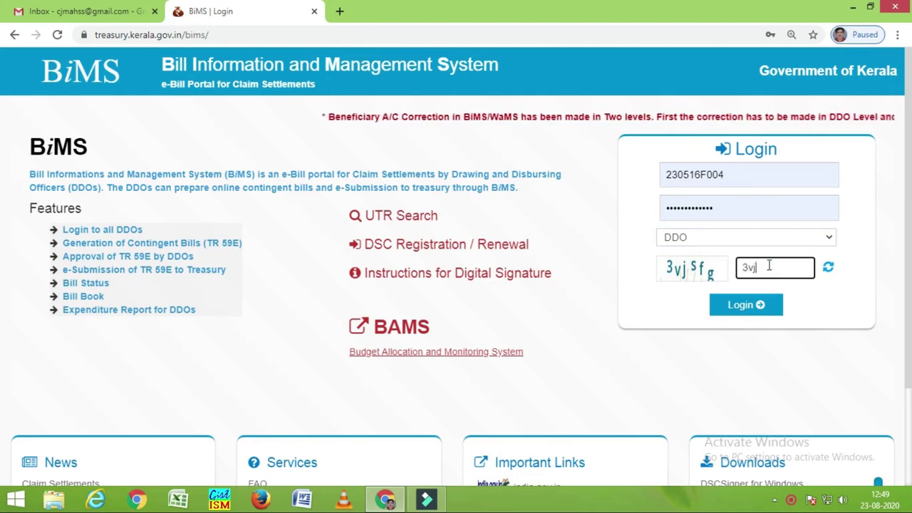
type("s")
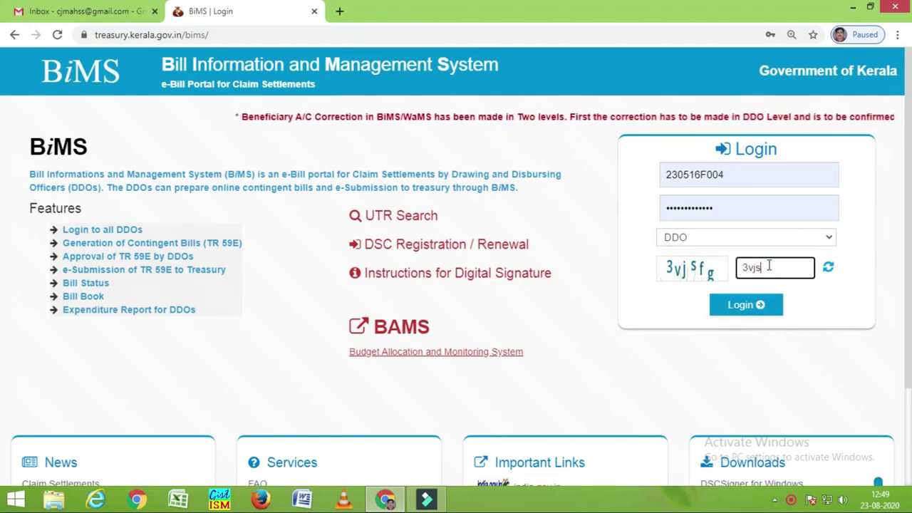
type("fg")
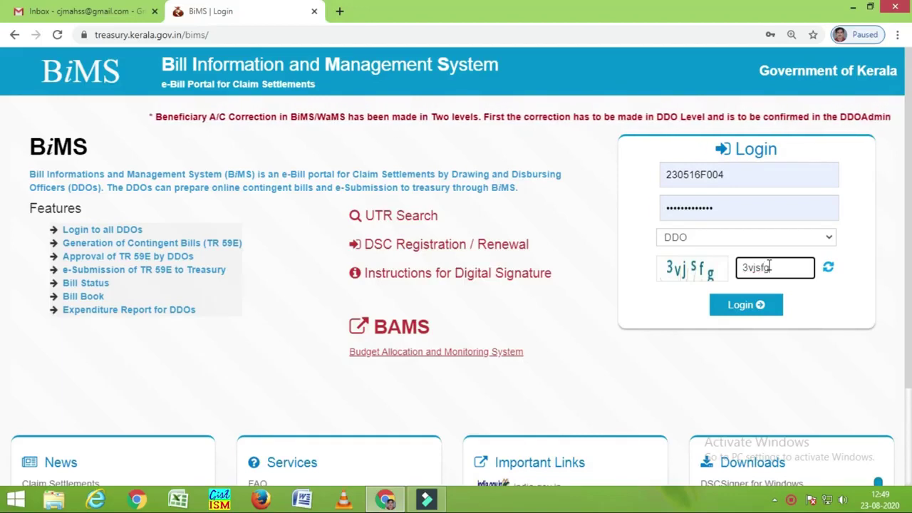
left_click(749, 304)
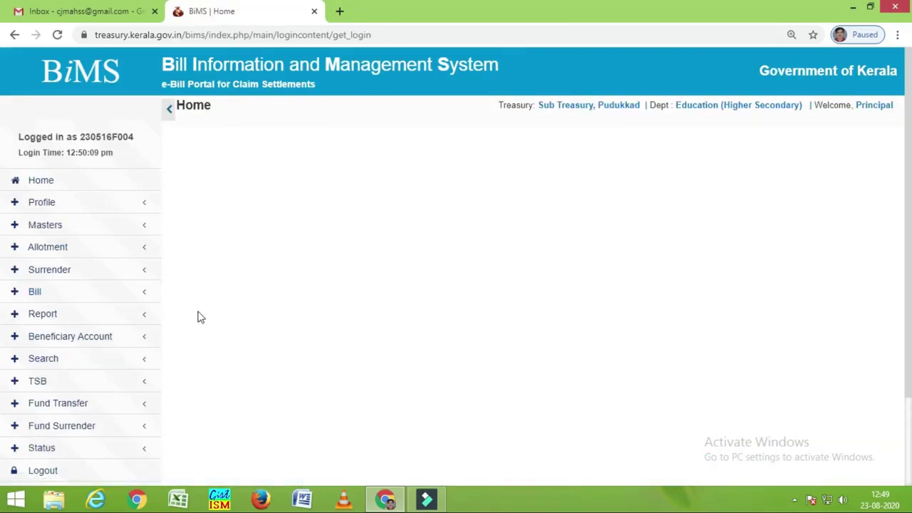
Step: Open the profile settings and review the current profile, the form for adding a profile and the profile history
left_click(81, 204)
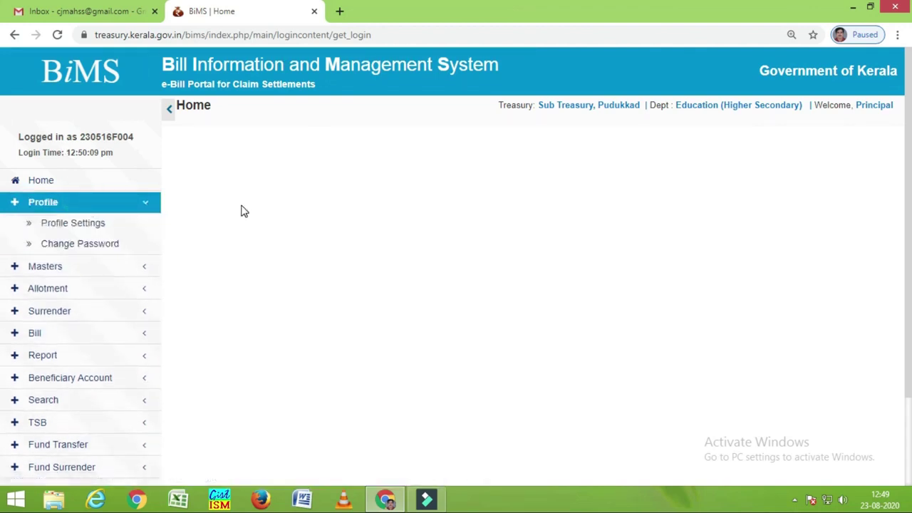
left_click(106, 225)
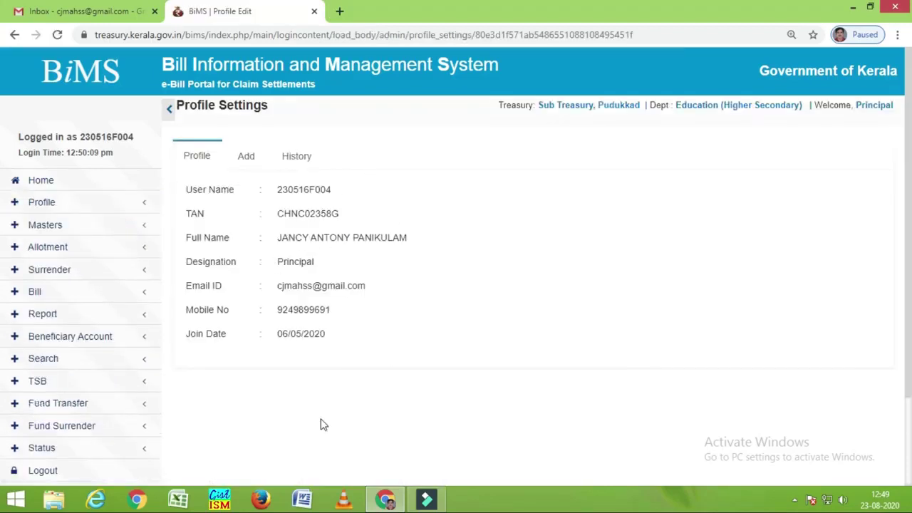
left_click(249, 156)
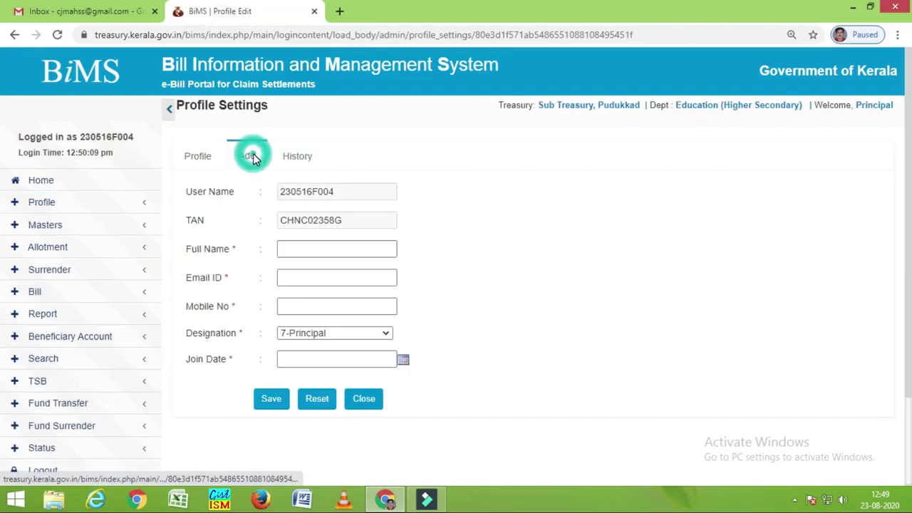
left_click(303, 158)
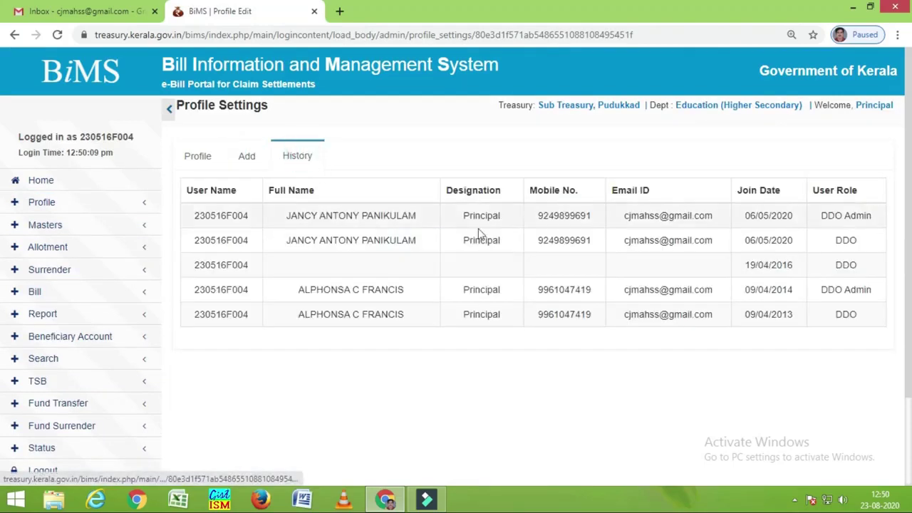
left_click(203, 158)
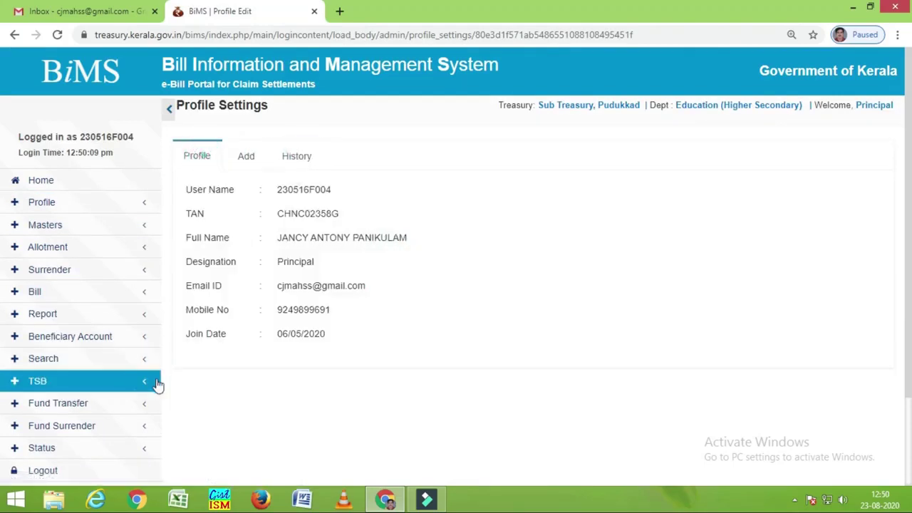
Step: Open the TSB Accounts page to view the registered accounts
scroll(108, 403, "down", 1)
left_click(52, 314)
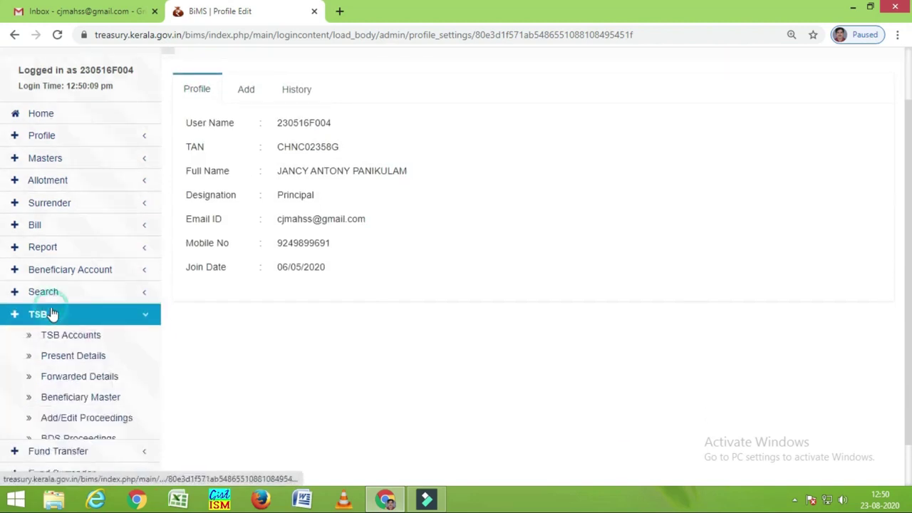
left_click(77, 335)
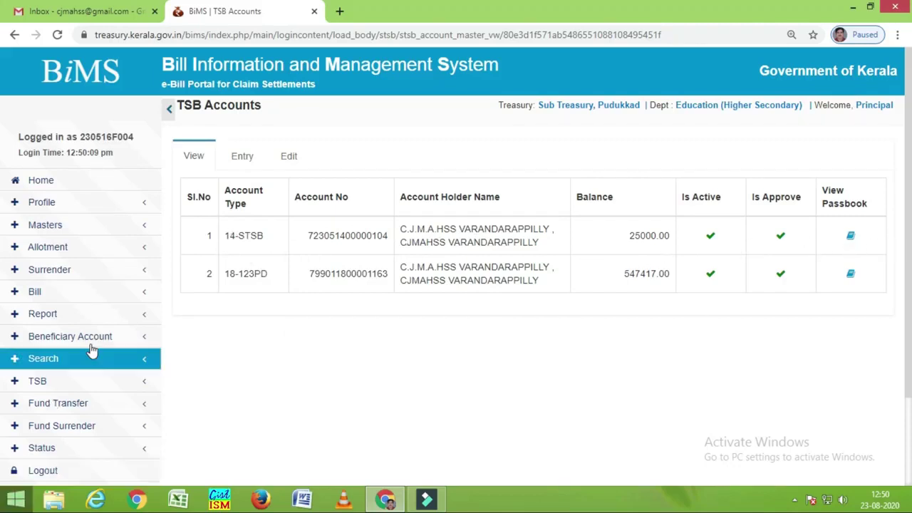
Step: Start a new STSB entry with account type 18-123PD and place the cursor in its account number field
left_click(246, 161)
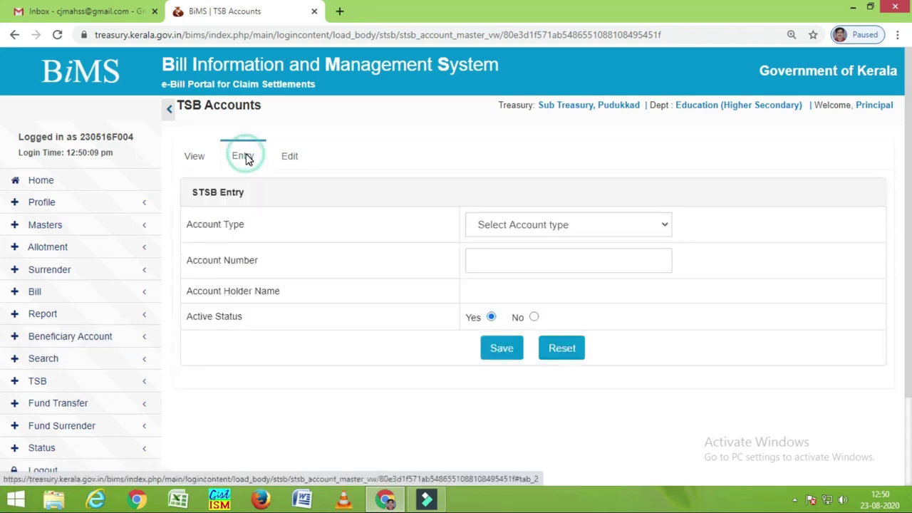
left_click(618, 227)
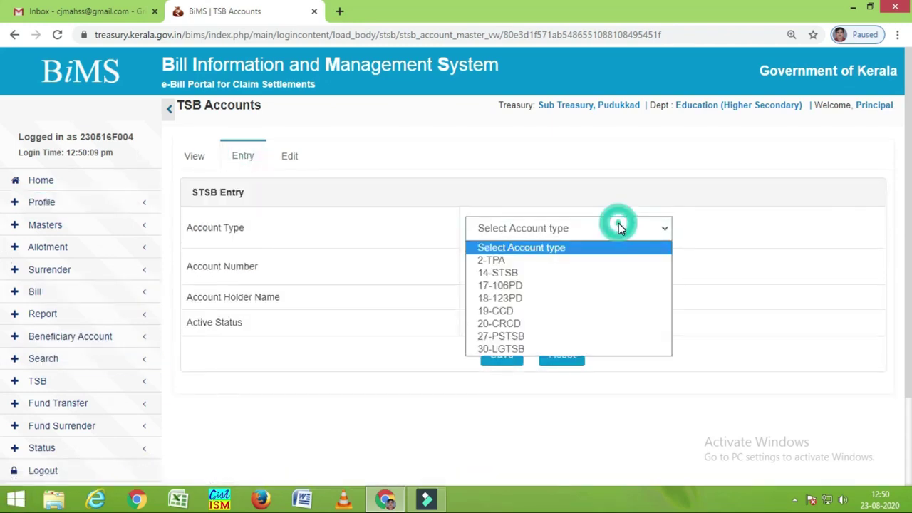
left_click(534, 299)
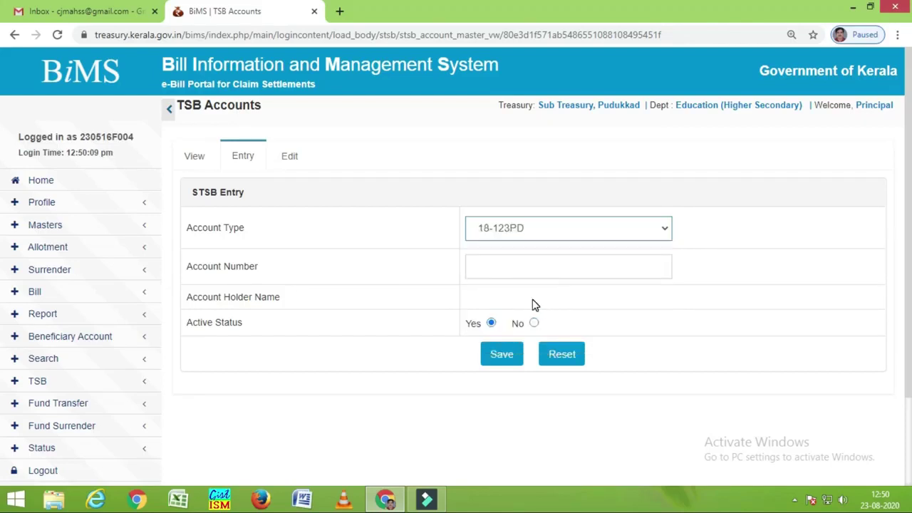
left_click(504, 274)
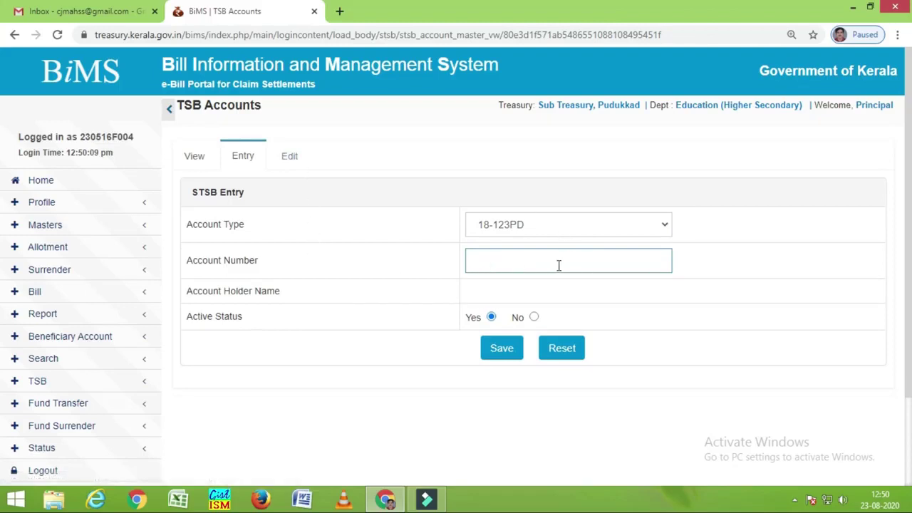
Step: Look over the editable list of TSB accounts, then return to the STSB entry form and review it
left_click(296, 160)
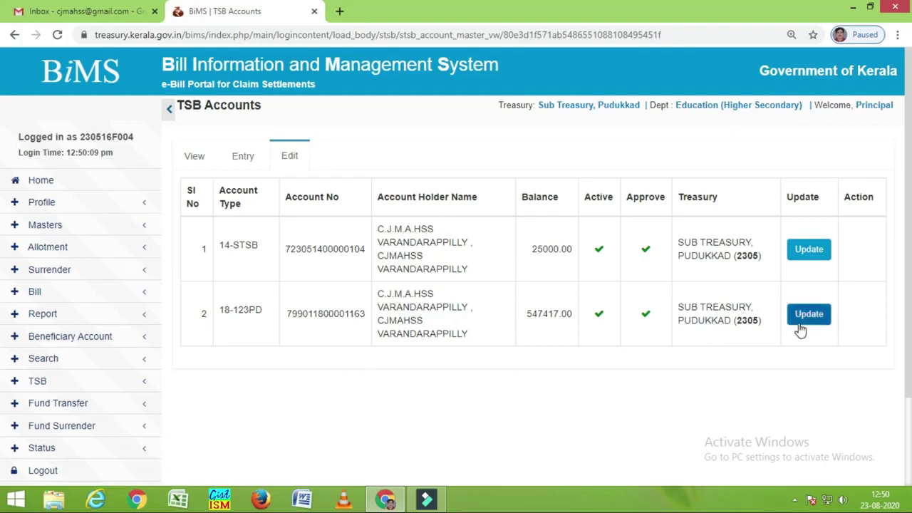
left_click(251, 156)
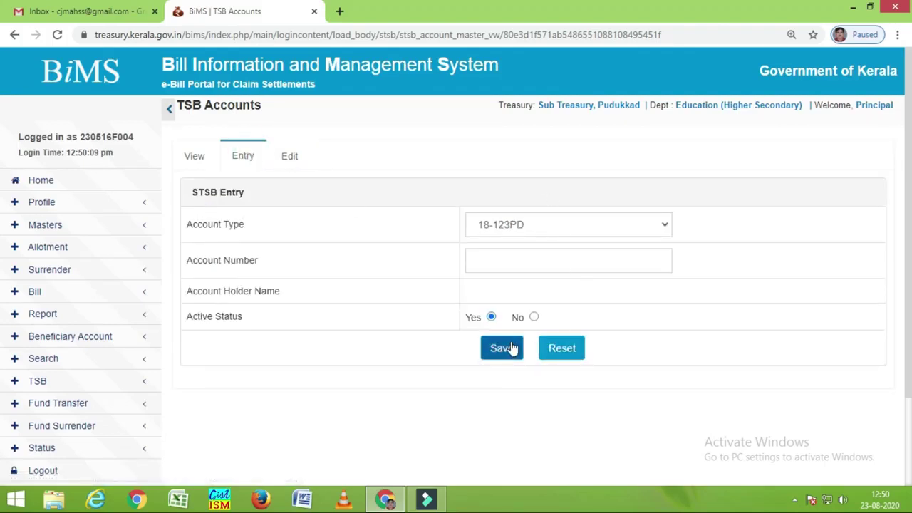
scroll(412, 409, "down", 2)
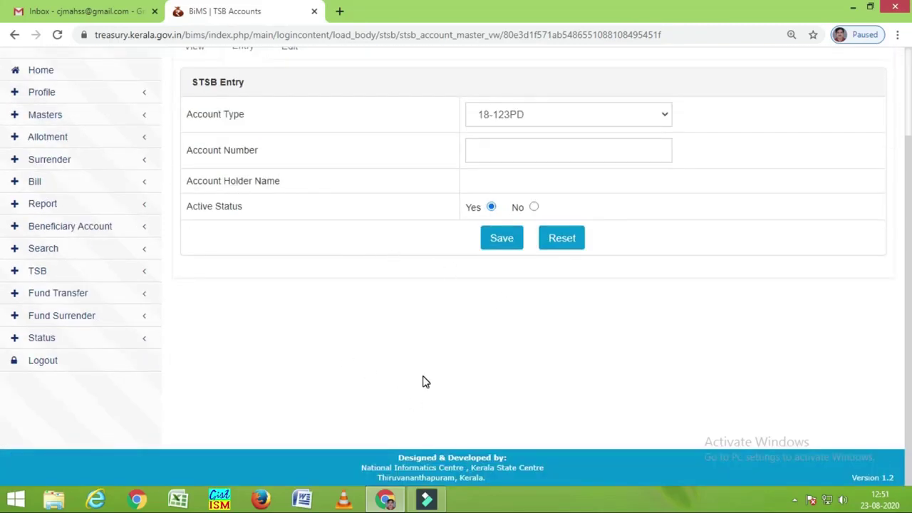
scroll(423, 381, "up", 2)
Step: Log out of the DDO account and return to the login page
scroll(456, 342, "down", 2)
left_click(55, 362)
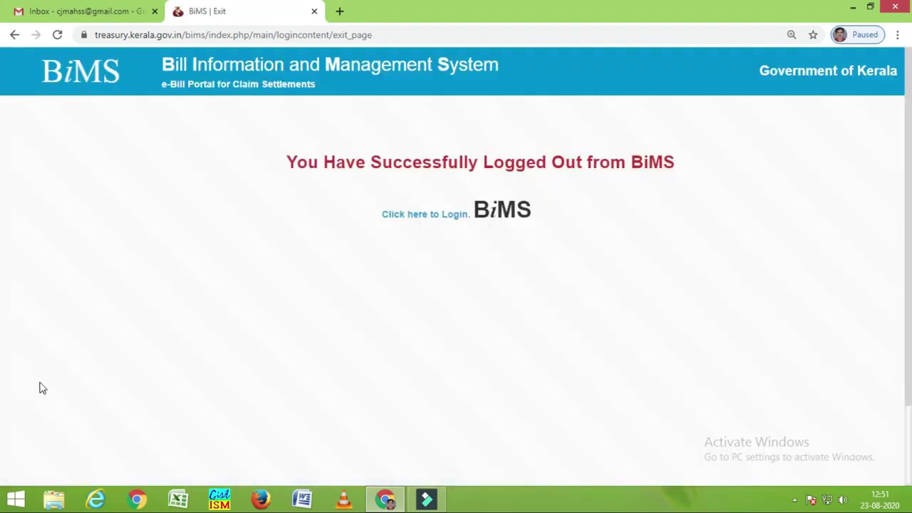
left_click(443, 220)
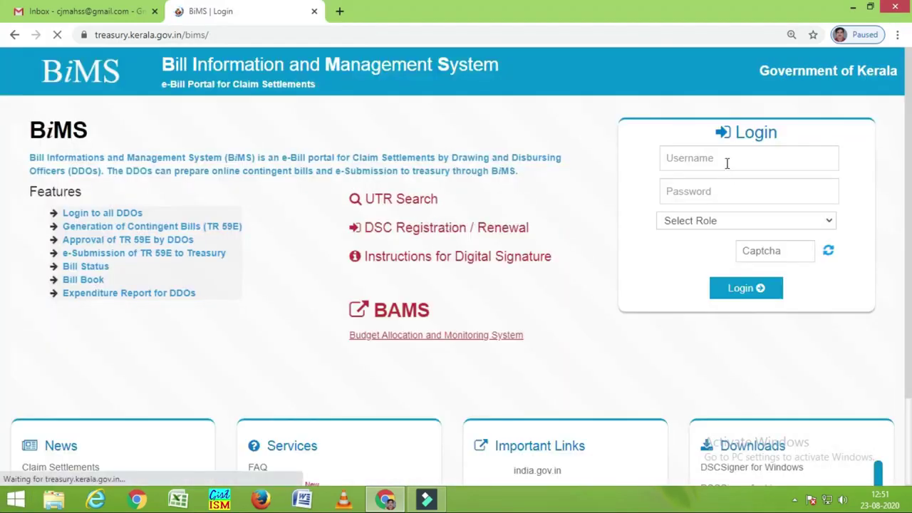
Step: Clear the prefilled password and enter the account password for the admin login
left_click(712, 207)
left_click(726, 207)
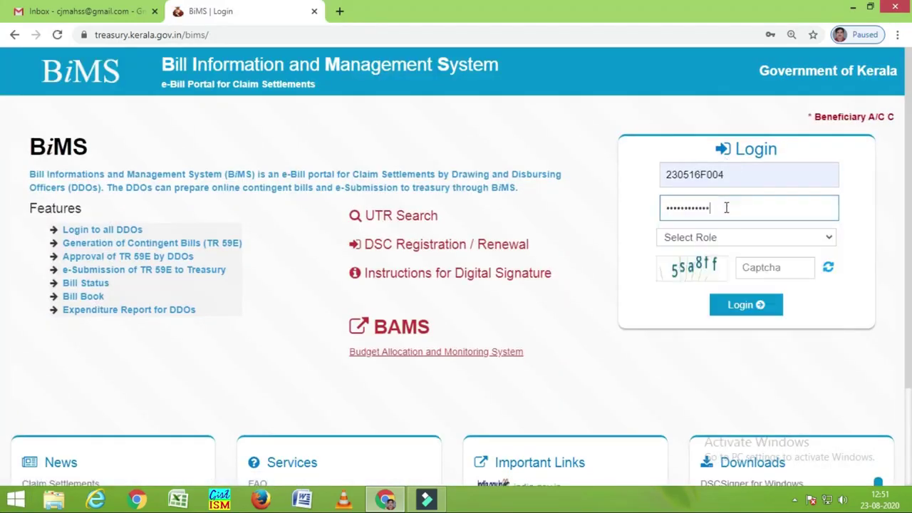
key("BackSpace")
key("BackSpace")
key("BackSpace")
key("BackSpace")
key("BackSpace")
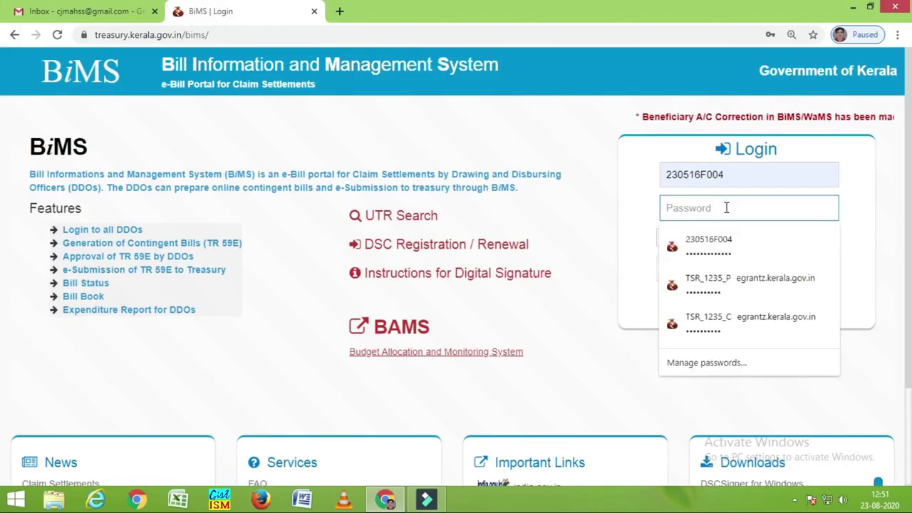
type("•")
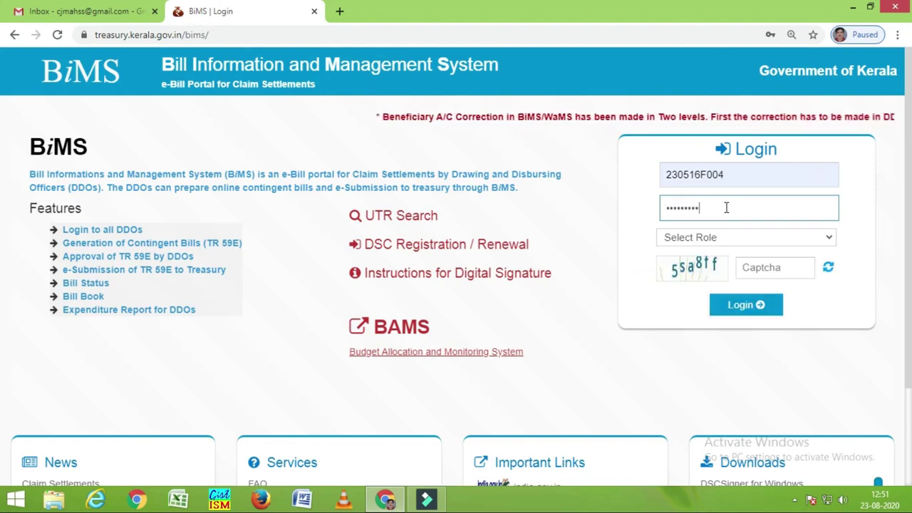
type("••")
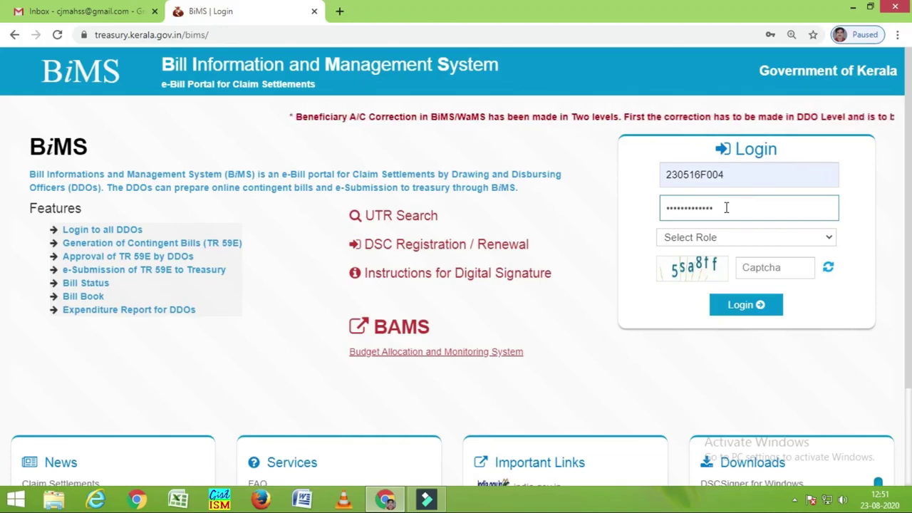
Step: Select the DDO Admin role, enter the captcha shown and log in, dismissing the browser's password prompt
left_click(777, 236)
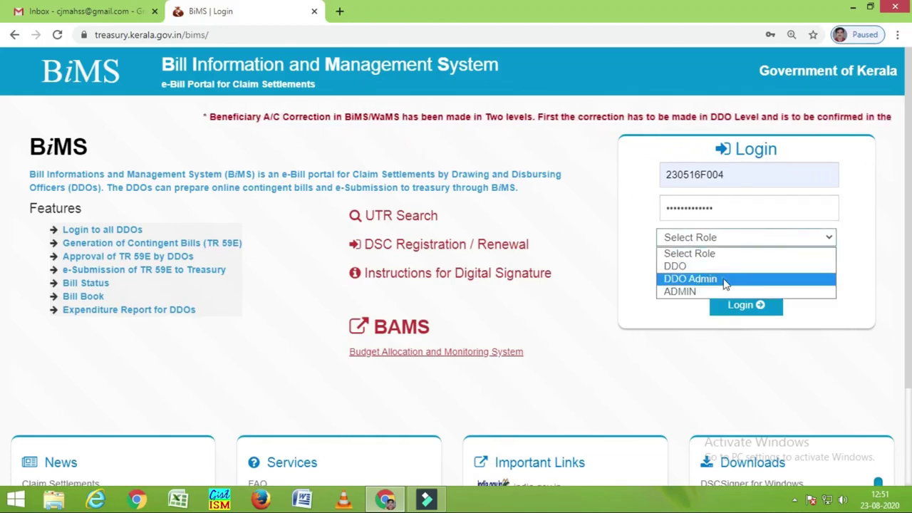
left_click(758, 279)
left_click(773, 266)
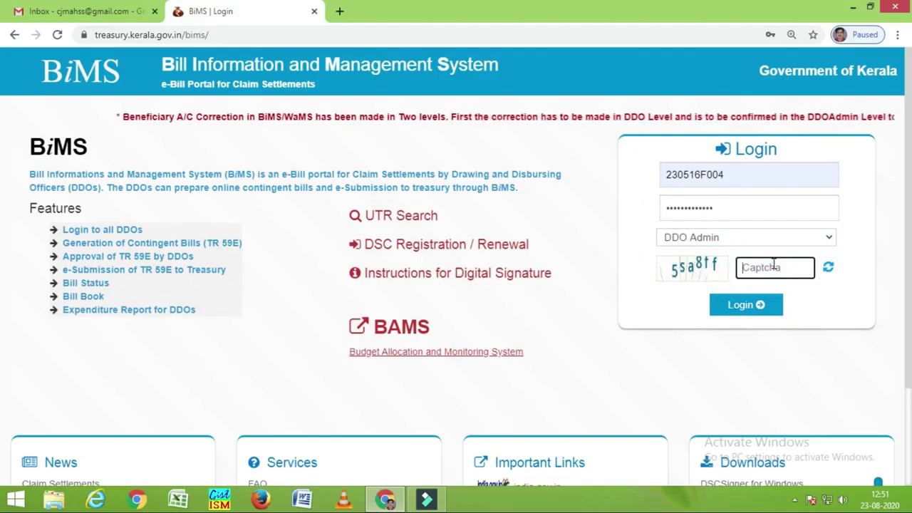
type("5")
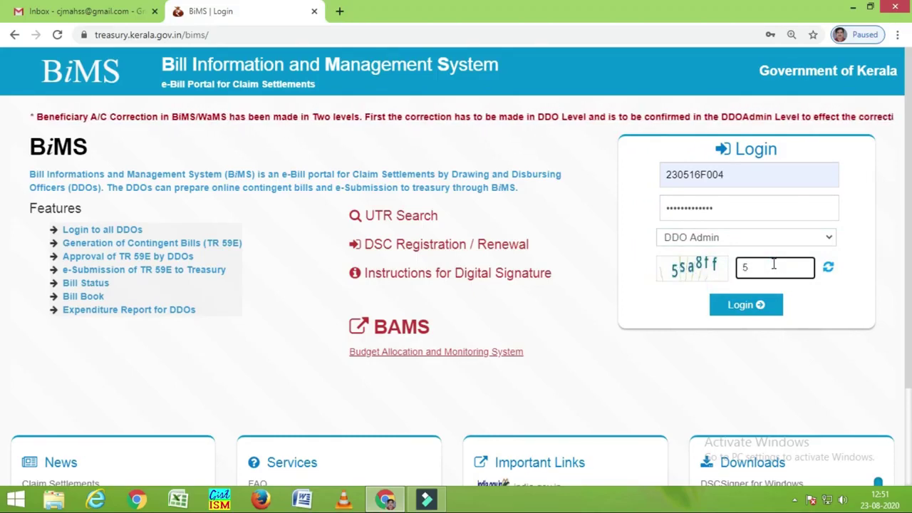
type("sa")
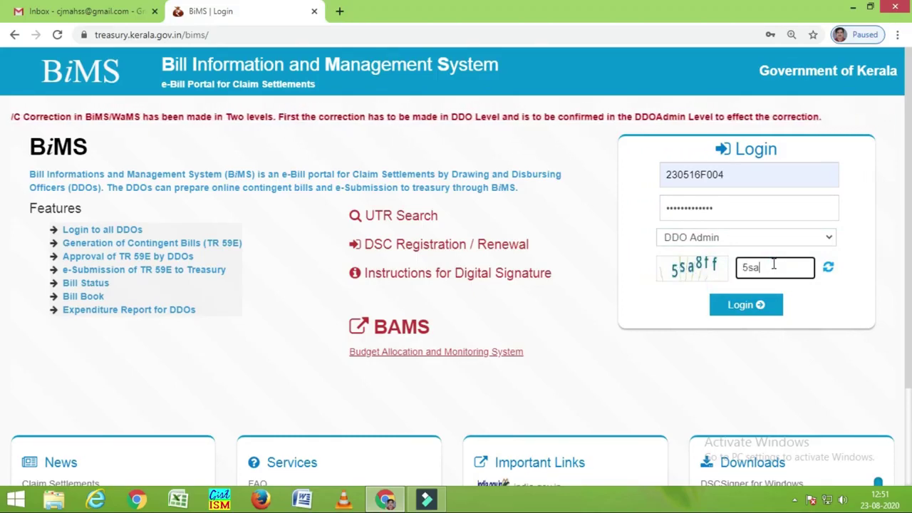
type("8ff")
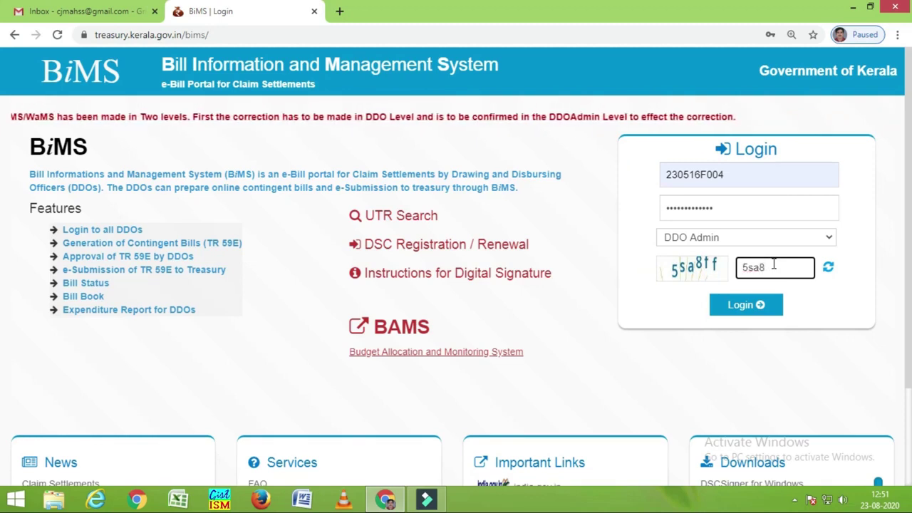
left_click(728, 310)
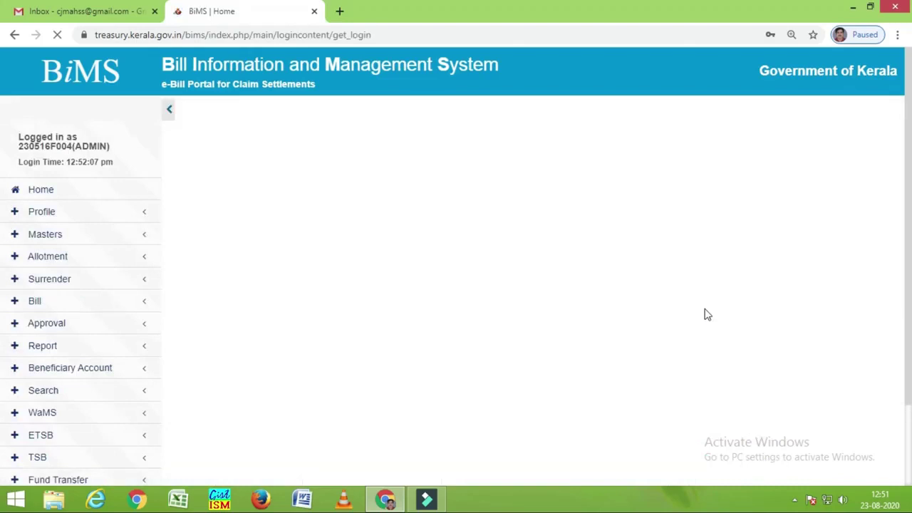
left_click(784, 256)
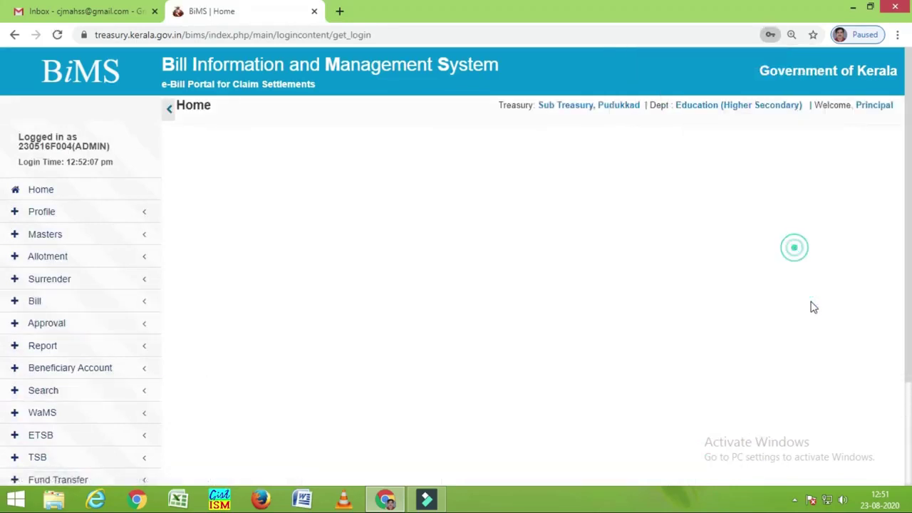
scroll(314, 380, "down", 1)
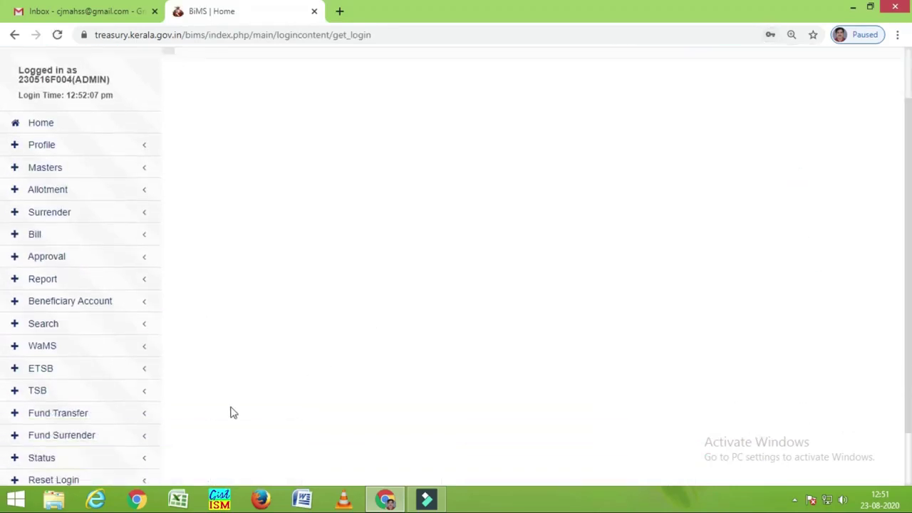
Step: Open TSB Account Approval and check the accounts listed in both its Inbox and Outbox
left_click(65, 391)
scroll(67, 392, "down", 2)
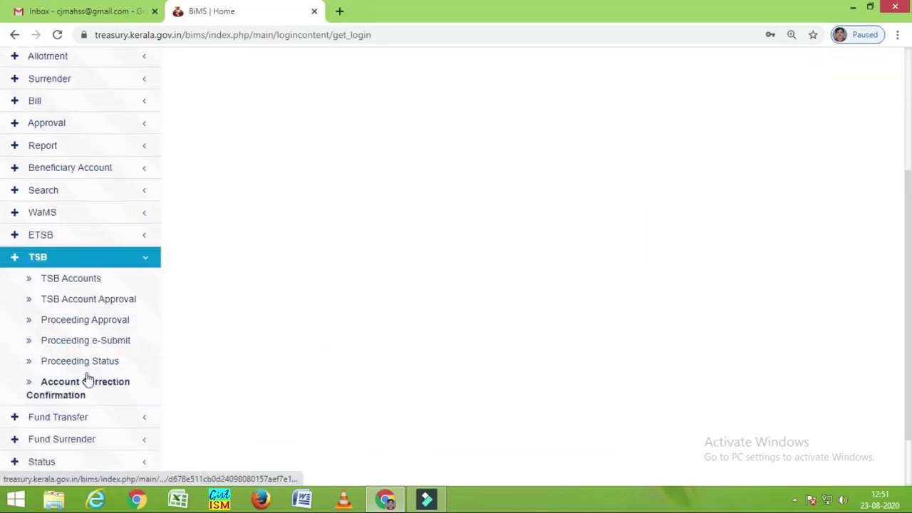
left_click(84, 304)
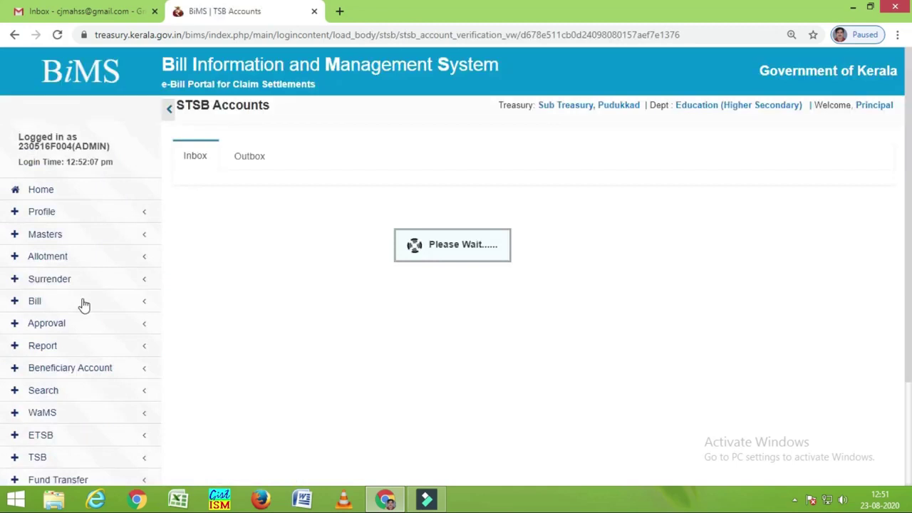
left_click(249, 154)
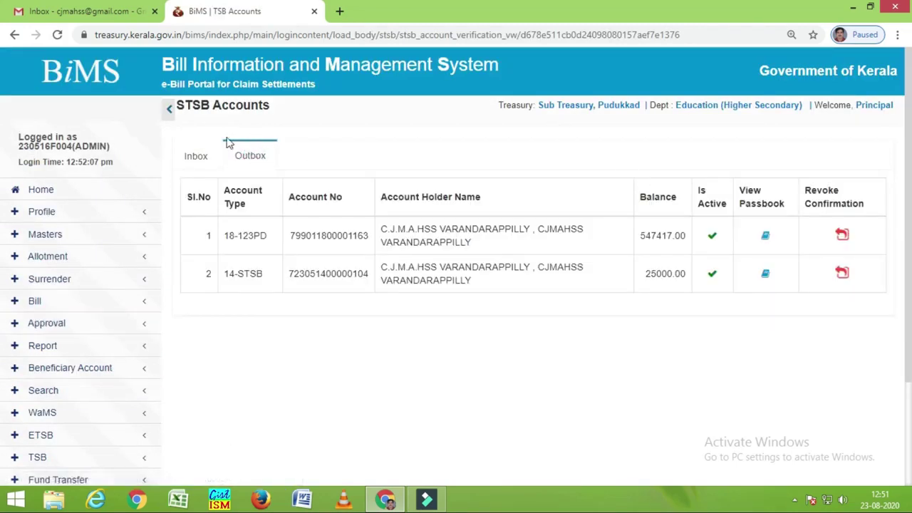
left_click(195, 155)
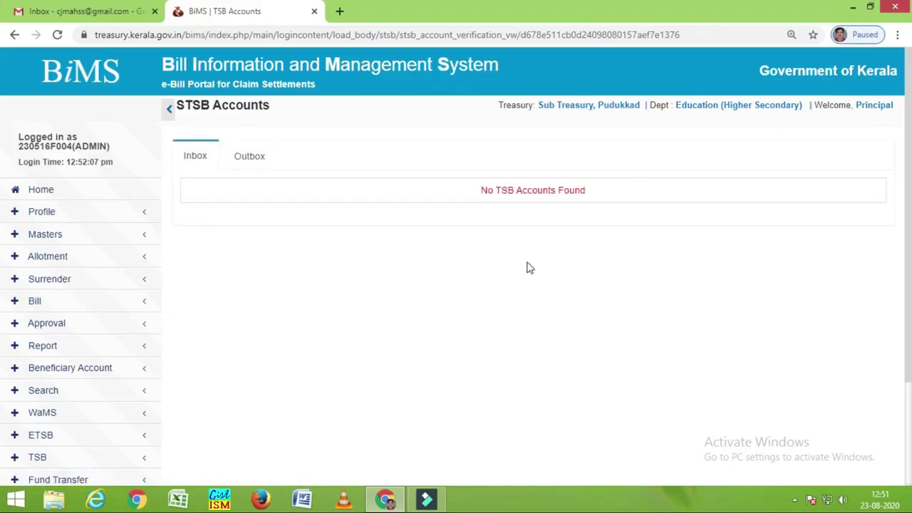
left_click(253, 157)
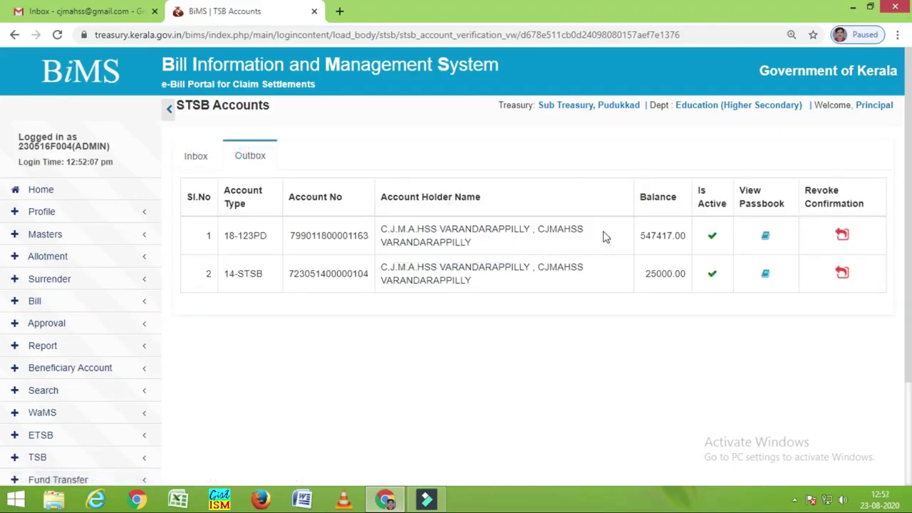
Step: View the passbook of the 18-123PD account and its PDF version, then return to the passbook
left_click(766, 237)
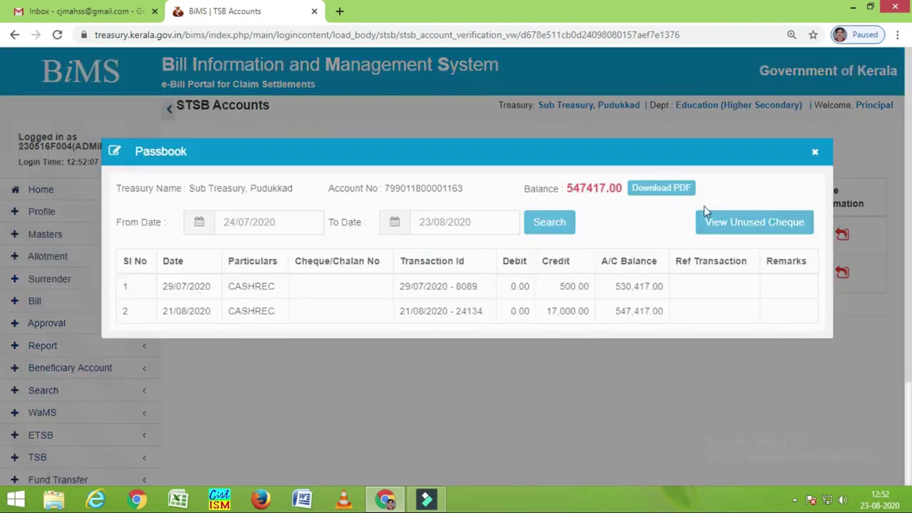
left_click(664, 190)
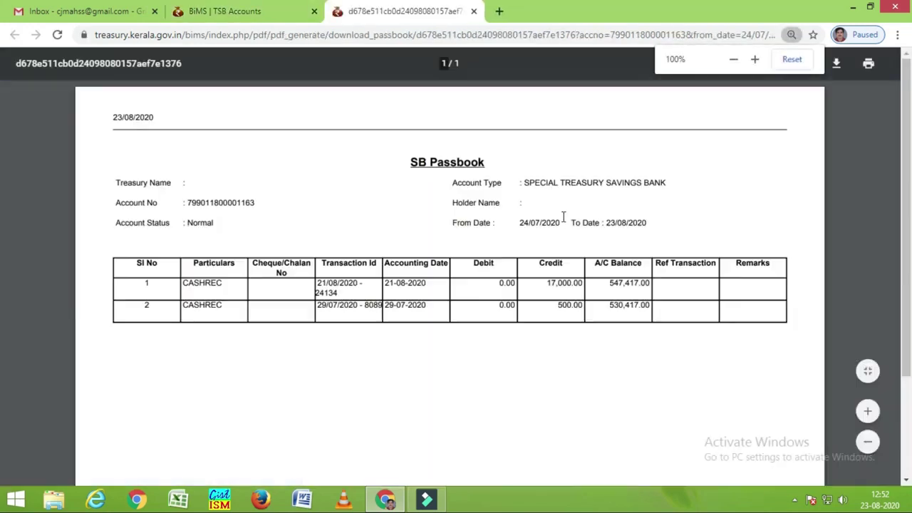
left_click(471, 10)
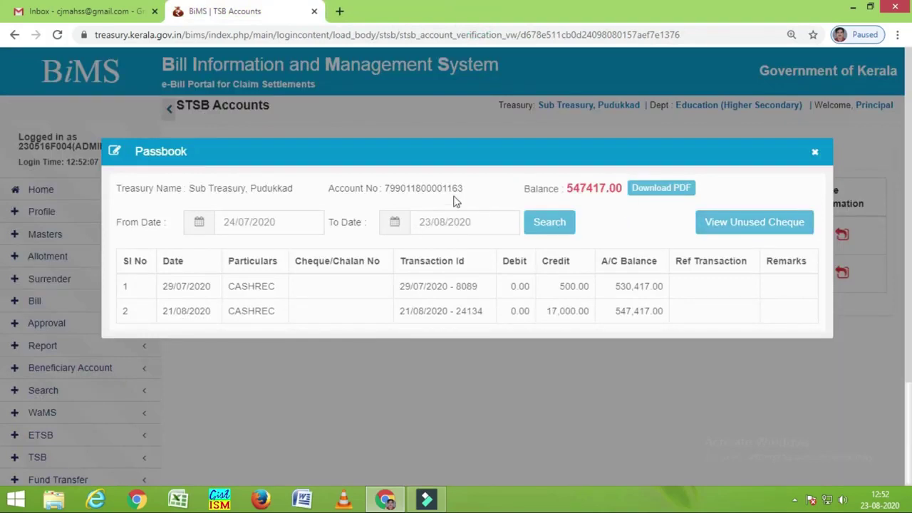
left_click(296, 221)
Step: Look through the first two pages of the account's unused cheques, then return to the Outbox account list
left_click(762, 223)
scroll(680, 325, "down", 2)
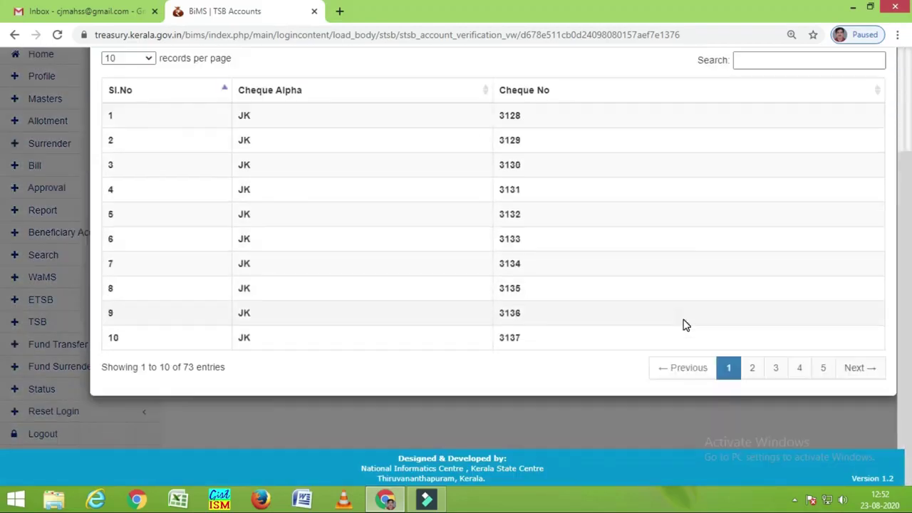
left_click(751, 367)
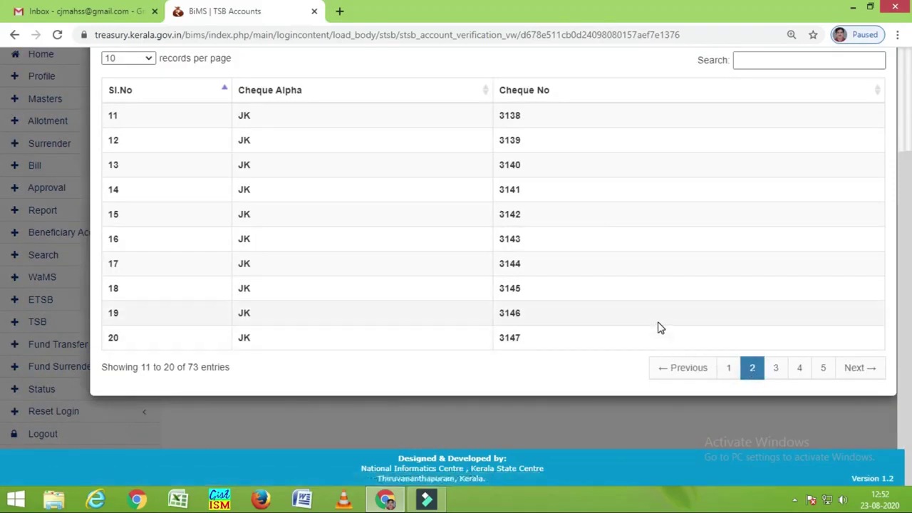
scroll(659, 327, "up", 1)
scroll(658, 327, "down", 1)
scroll(658, 327, "up", 2)
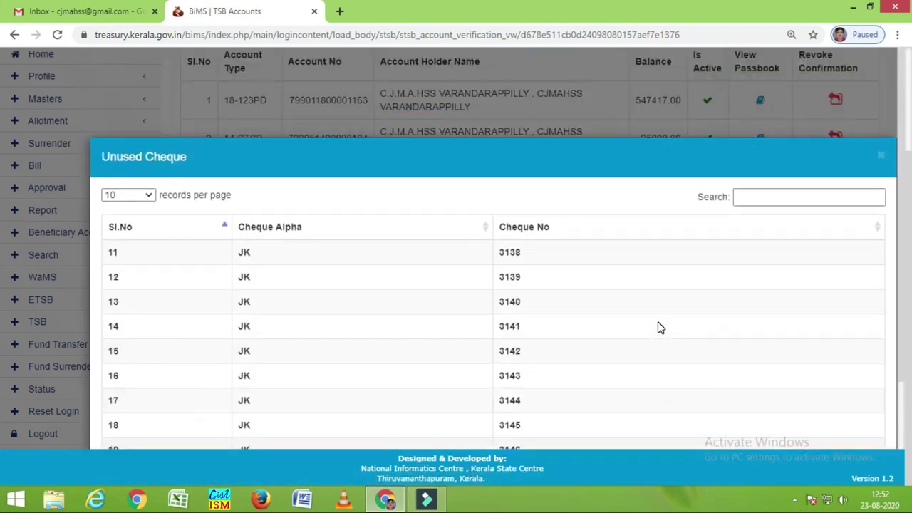
left_click(880, 156)
scroll(661, 348, "up", 2)
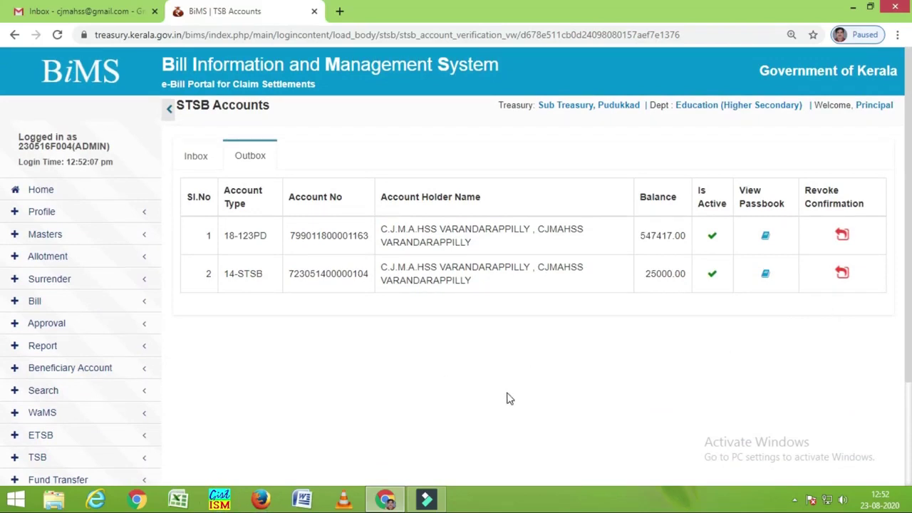
Step: Log out of the DDO Admin account and return to the login page
scroll(509, 391, "down", 1)
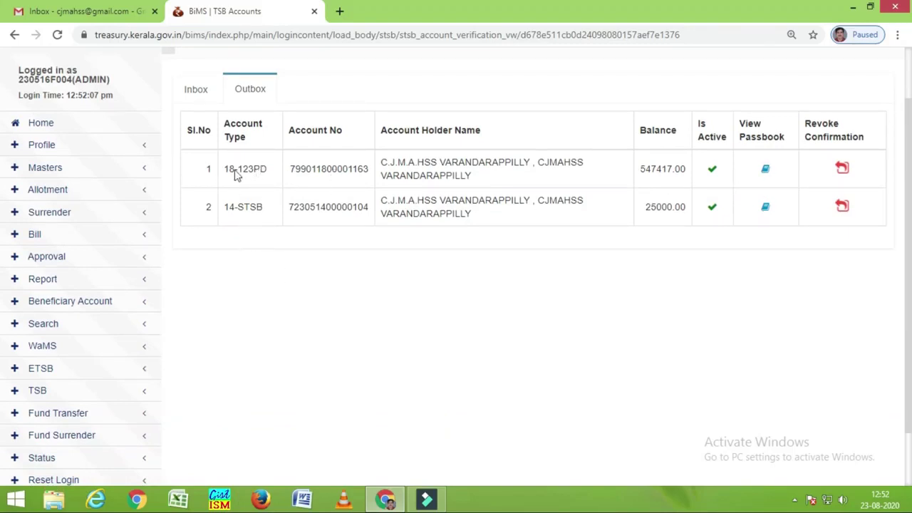
scroll(225, 331, "down", 1)
left_click(50, 434)
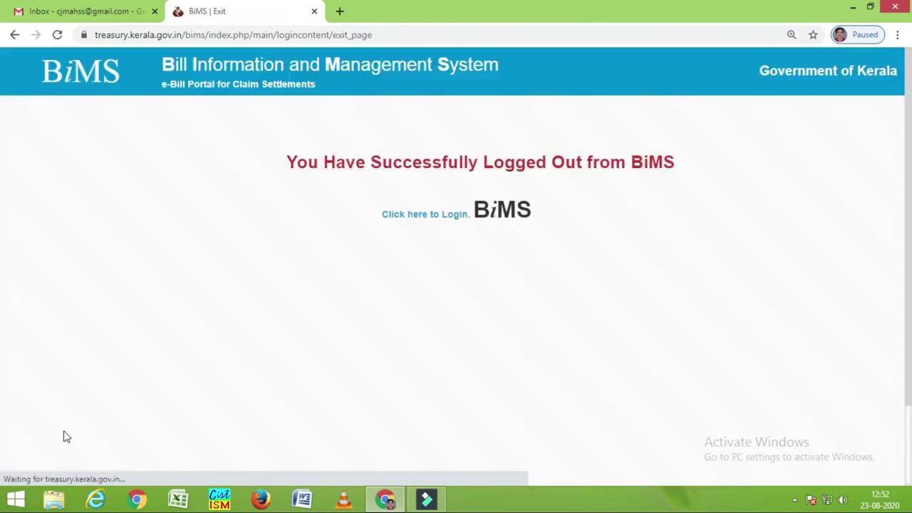
left_click(454, 224)
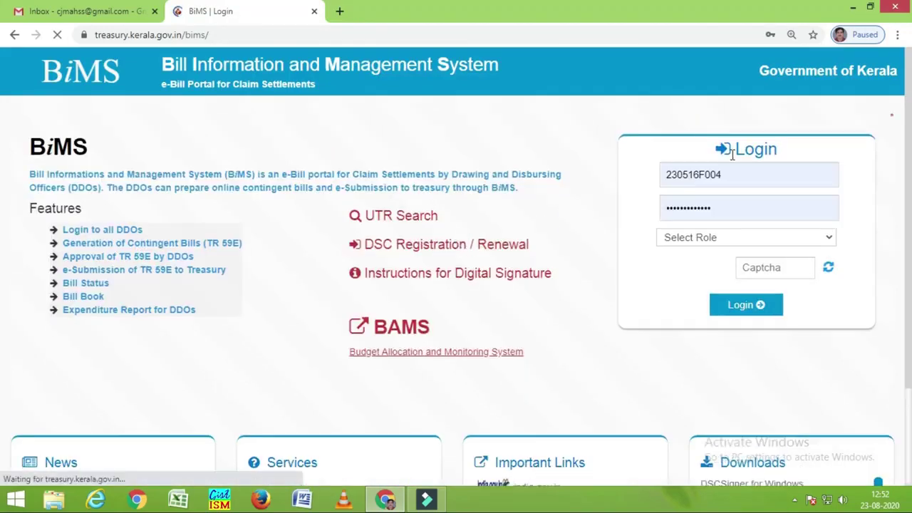
Step: Select the DDO role, enter the captcha shown and log in
left_click(733, 237)
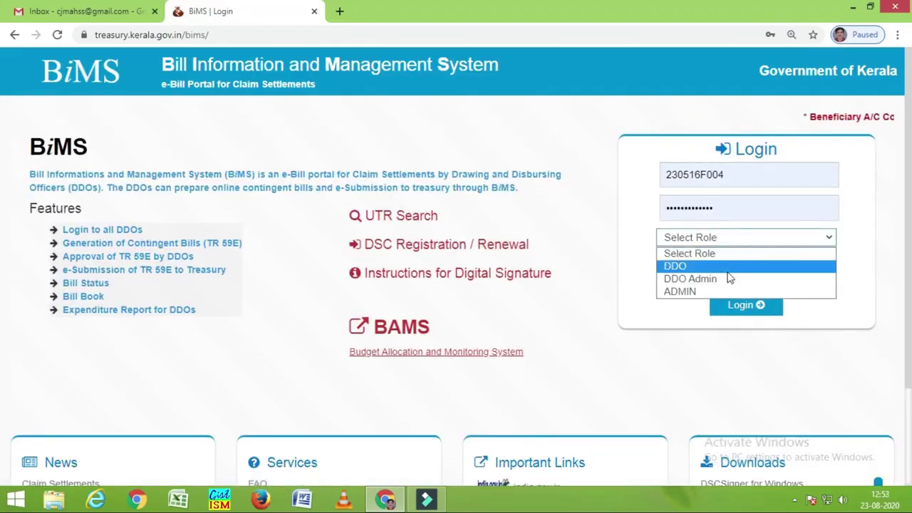
left_click(727, 266)
left_click(754, 265)
type("k5y")
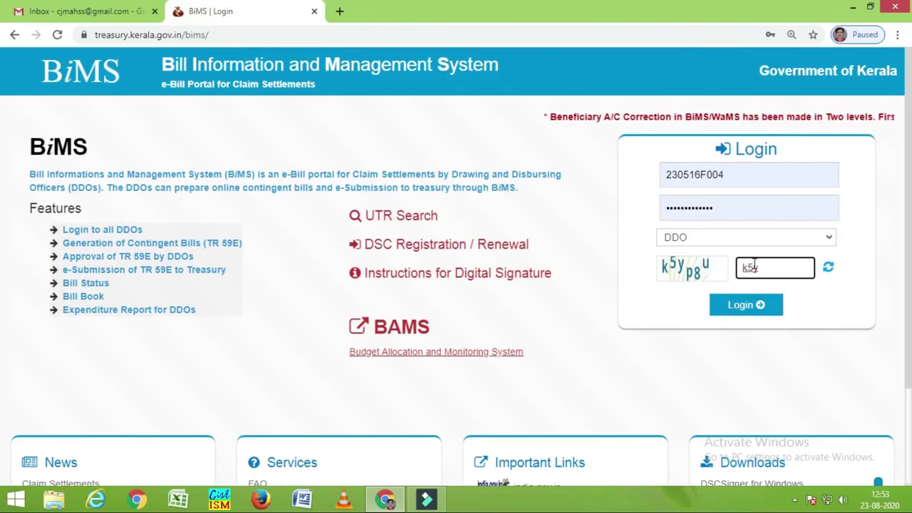
type("p8u")
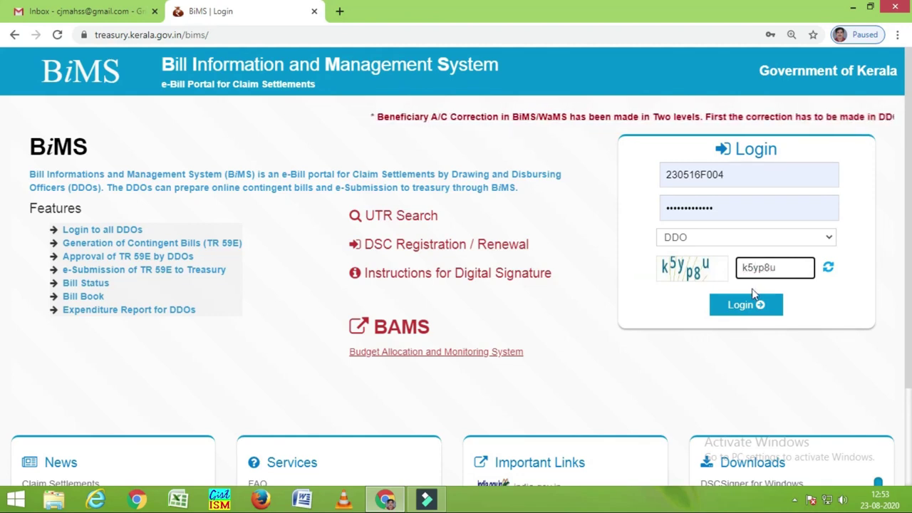
left_click(760, 305)
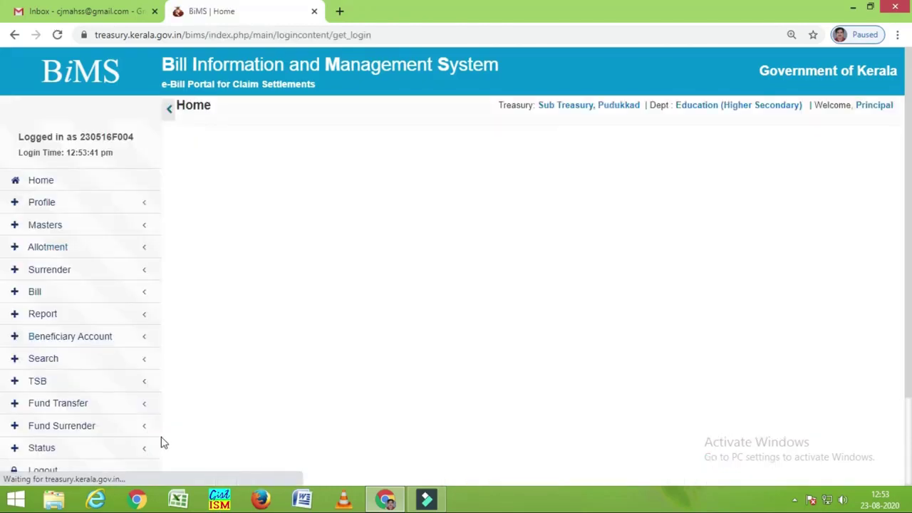
Step: Open Add/Edit Proceedings under TSB and start a proceeding for the 18-123PD account
scroll(161, 443, "down", 2)
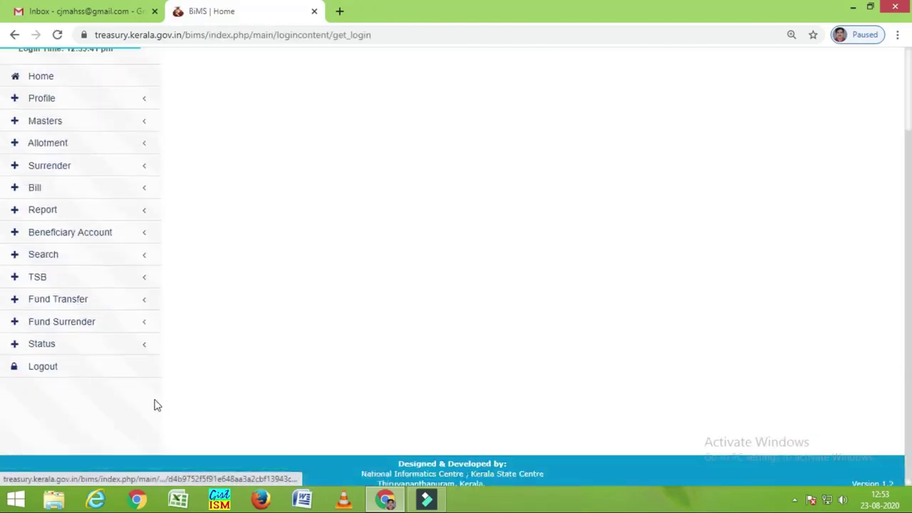
left_click(69, 279)
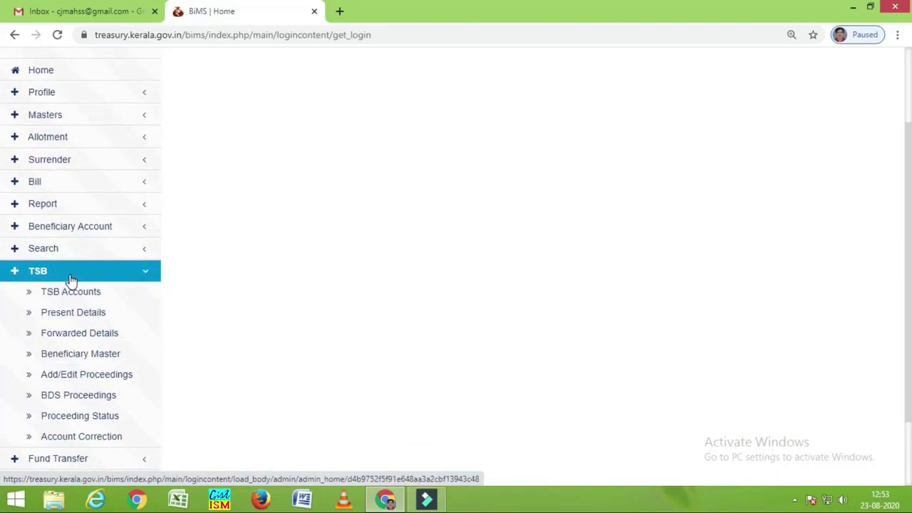
left_click(86, 377)
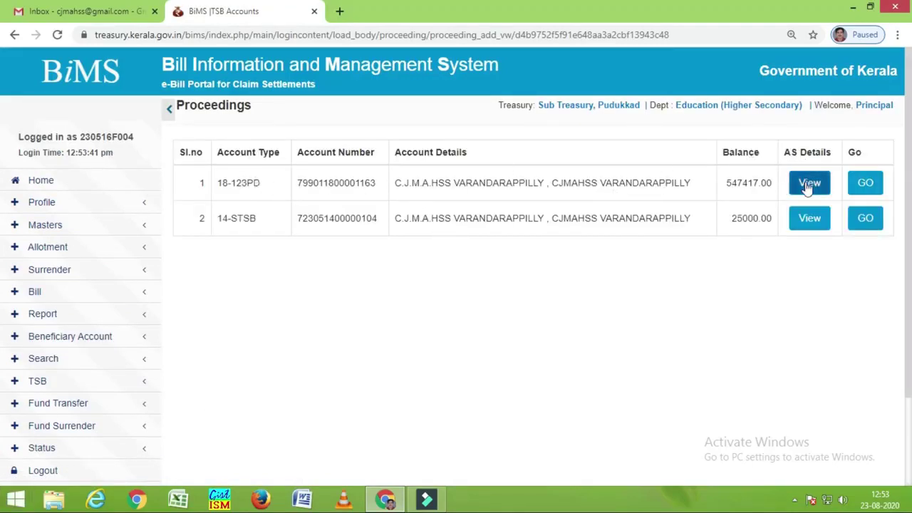
left_click(859, 184)
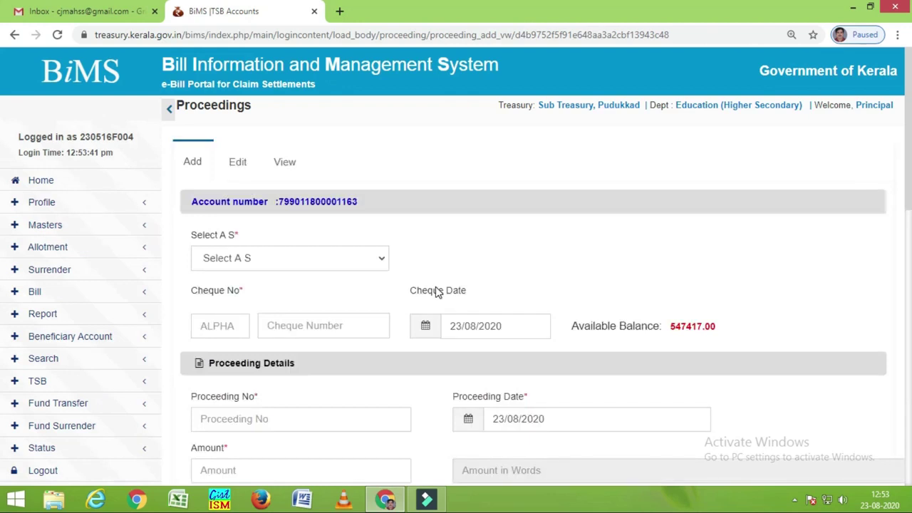
Step: Select the A S dated 23/08/2020 for the proceeding and look at the cheque number fields
scroll(438, 288, "down", 2)
left_click(384, 126)
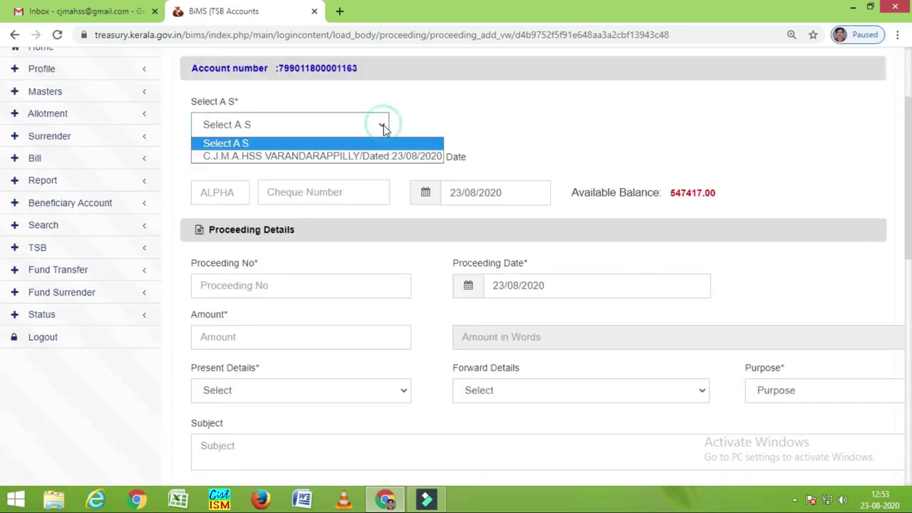
left_click(378, 153)
left_click(217, 193)
left_click(317, 193)
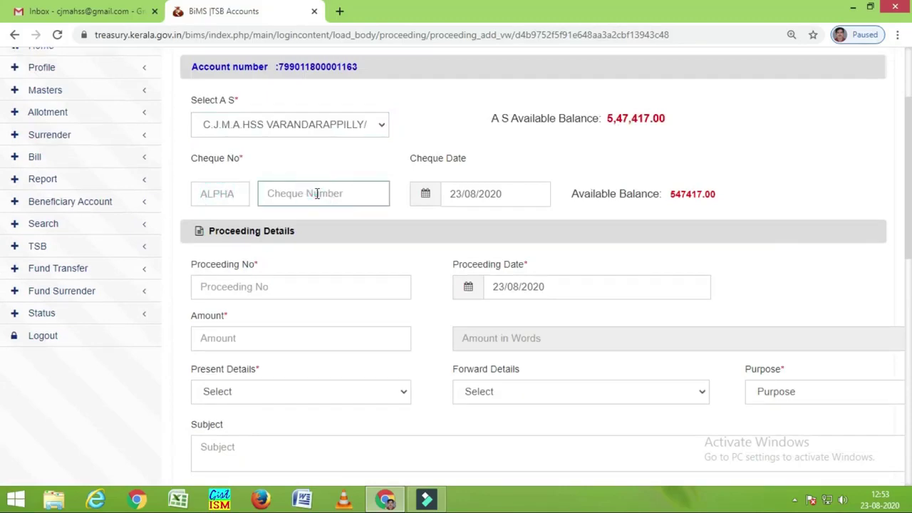
Step: Set the proceeding amount to 25000
scroll(572, 271, "down", 2)
left_click(259, 158)
left_click(264, 207)
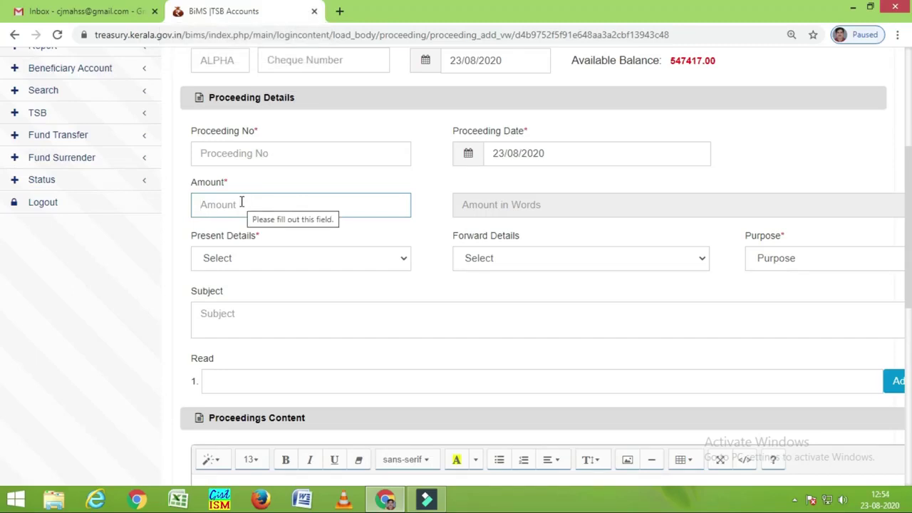
type("25000")
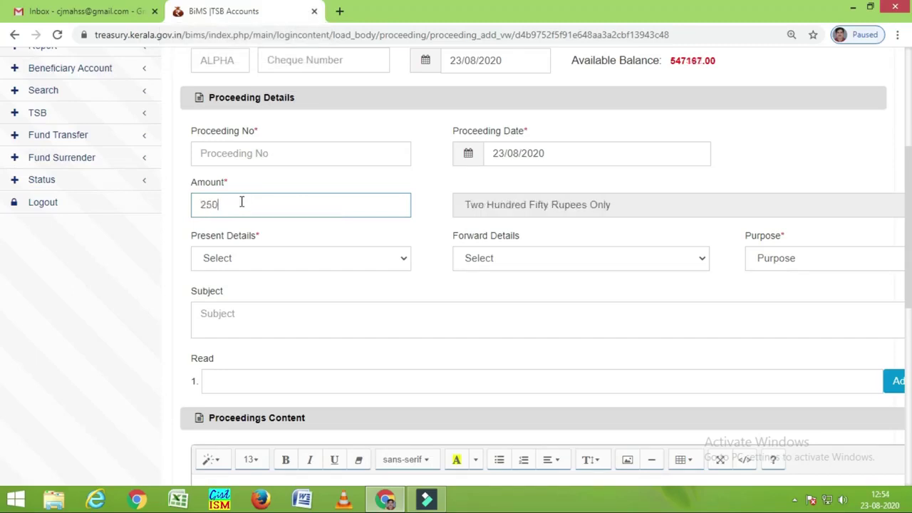
Step: Check the Present Details and Forward Details choices, and set the purpose to Others
left_click(325, 260)
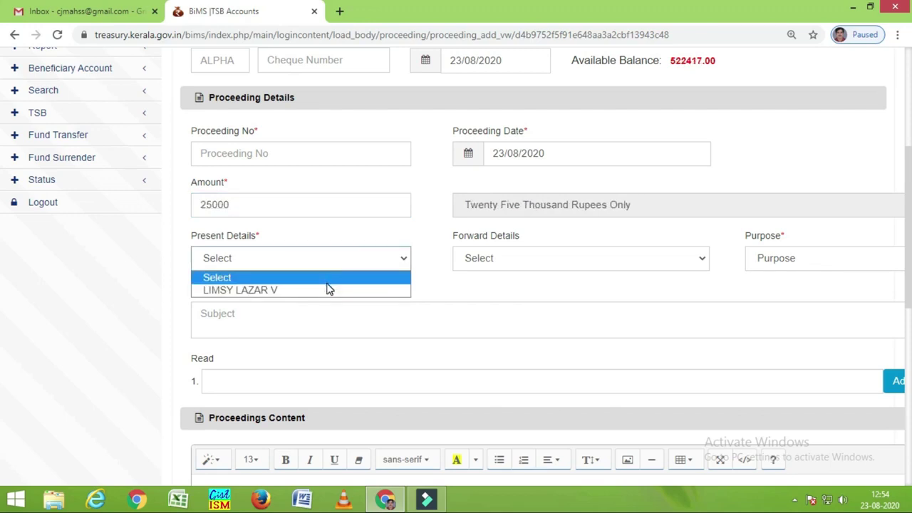
left_click(326, 281)
left_click(558, 263)
left_click(558, 262)
left_click(797, 255)
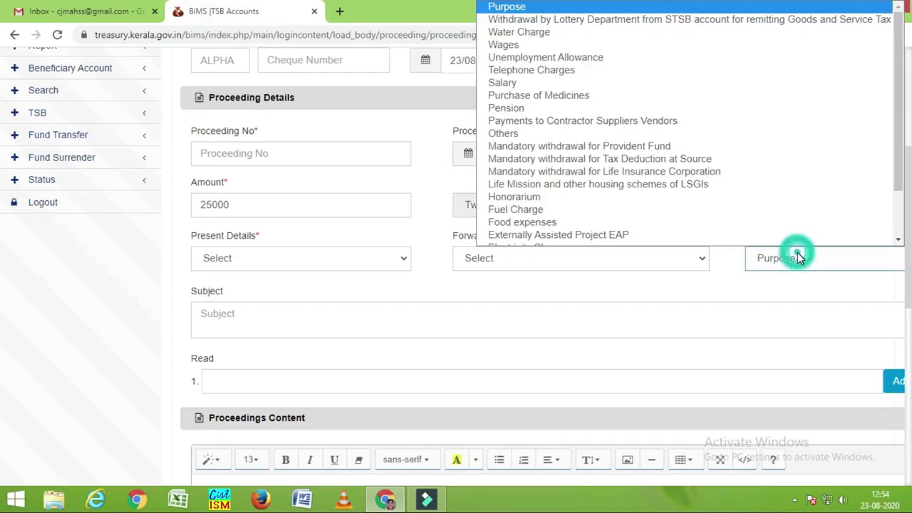
scroll(605, 177, "down", 1)
left_click(560, 113)
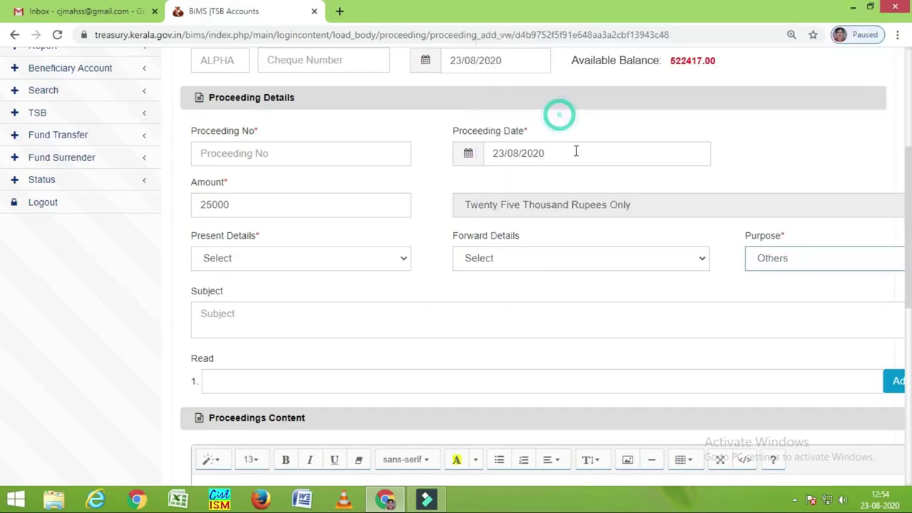
Step: Enter RVALUVATION REFUND as the subject of the proceeding
scroll(584, 228, "down", 1)
left_click(343, 247)
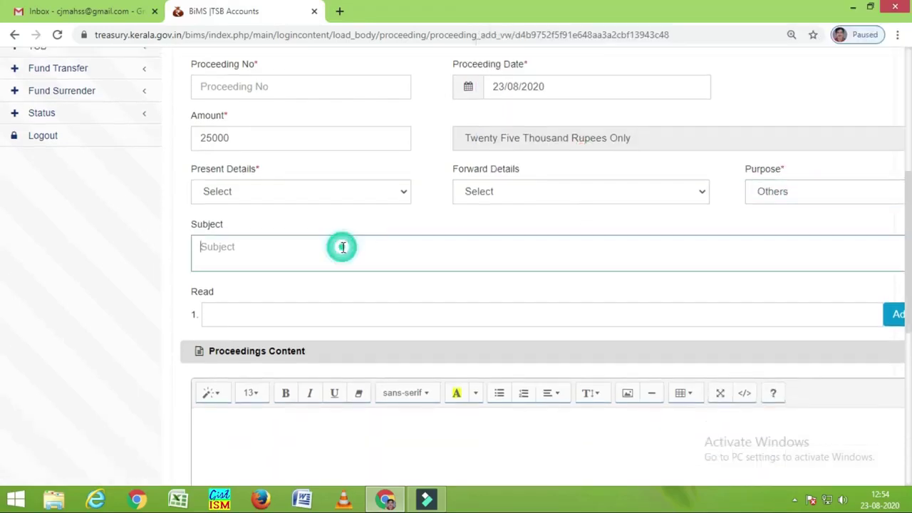
type("re")
key("BackSpace")
type("RVALUVATION REFUND")
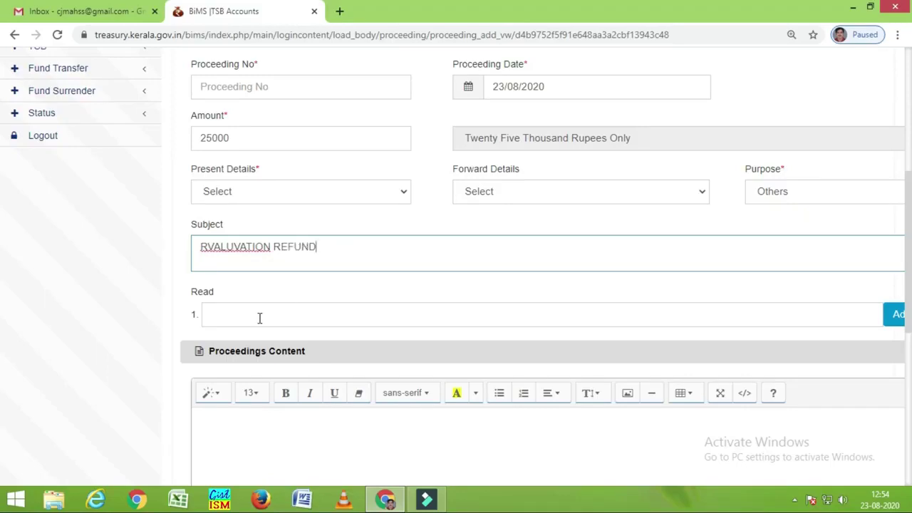
left_click(259, 317)
Step: Correct the misspelled first word of the subject to REVALUATION and go to the first Read entry
right_click(224, 247)
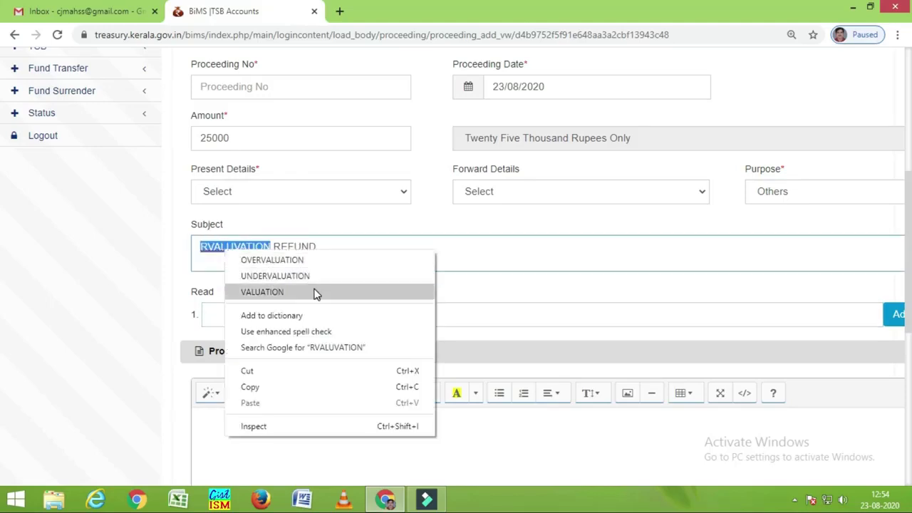
left_click(316, 293)
left_click(202, 248)
type("RE")
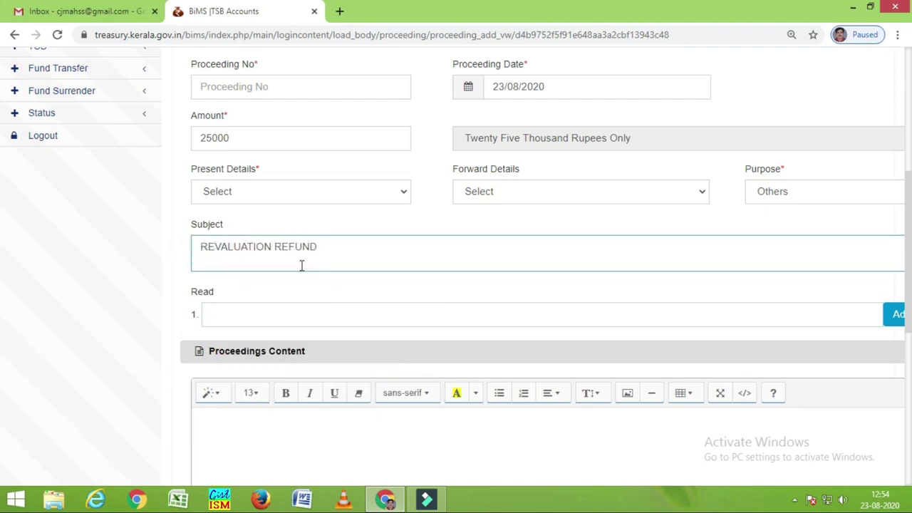
left_click(286, 317)
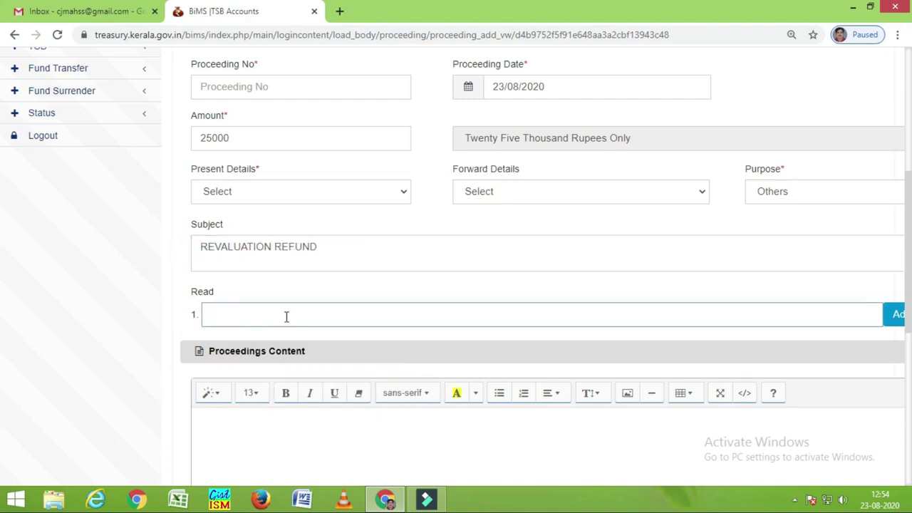
Step: Try to save the proceeding with the Read entry, content and recipient left blank, and dismiss the alert
scroll(346, 321, "down", 2)
left_click(271, 316)
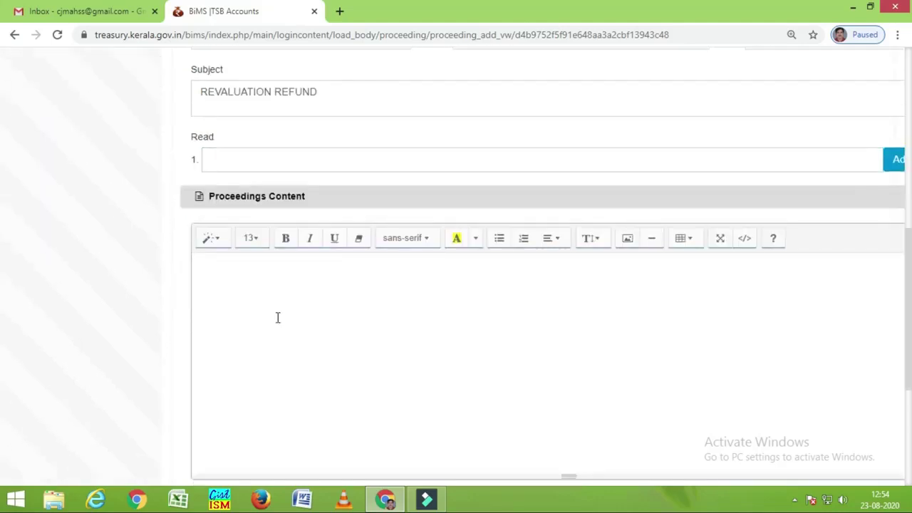
scroll(277, 318, "down", 3)
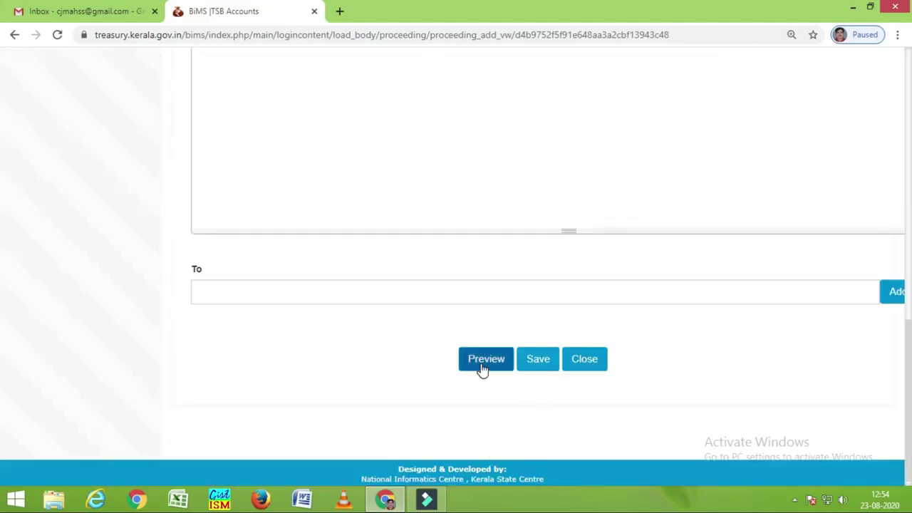
left_click(546, 369)
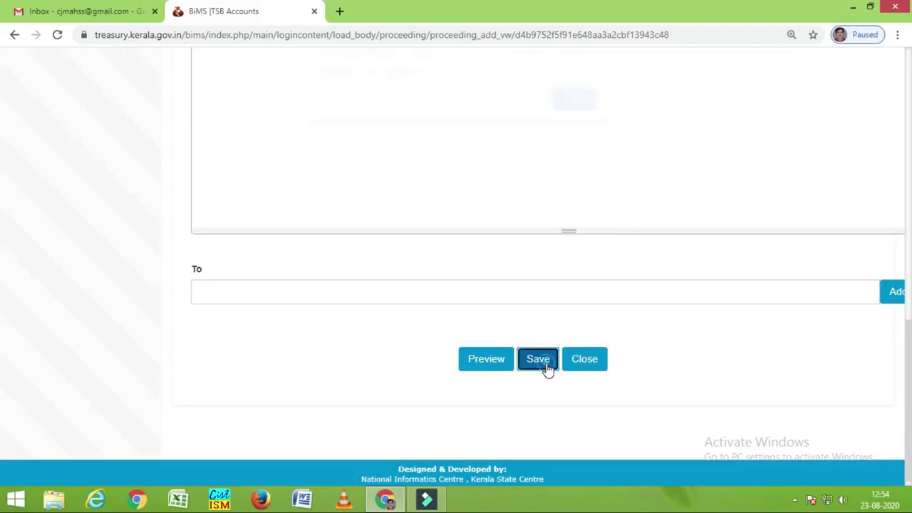
left_click(575, 109)
Step: Set the proceeding number to 2 and the amount to 2500
scroll(594, 287, "up", 8)
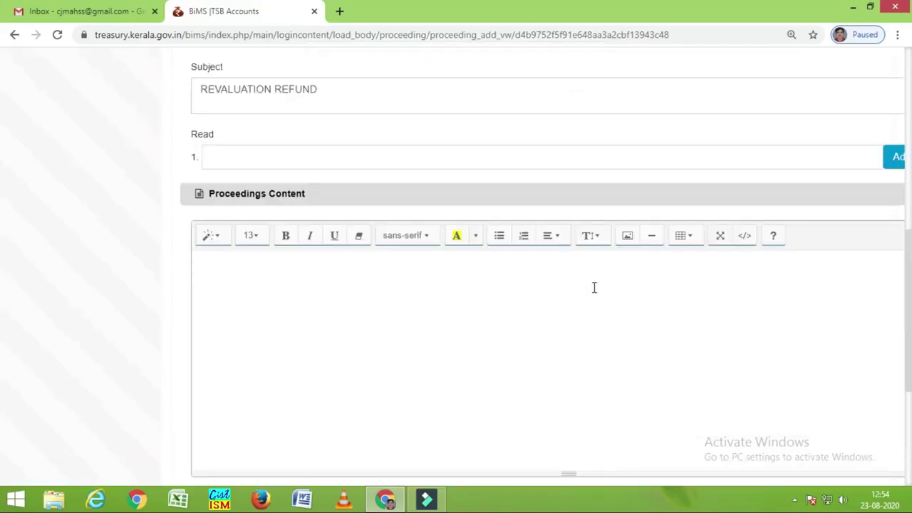
left_click(295, 288)
type("2")
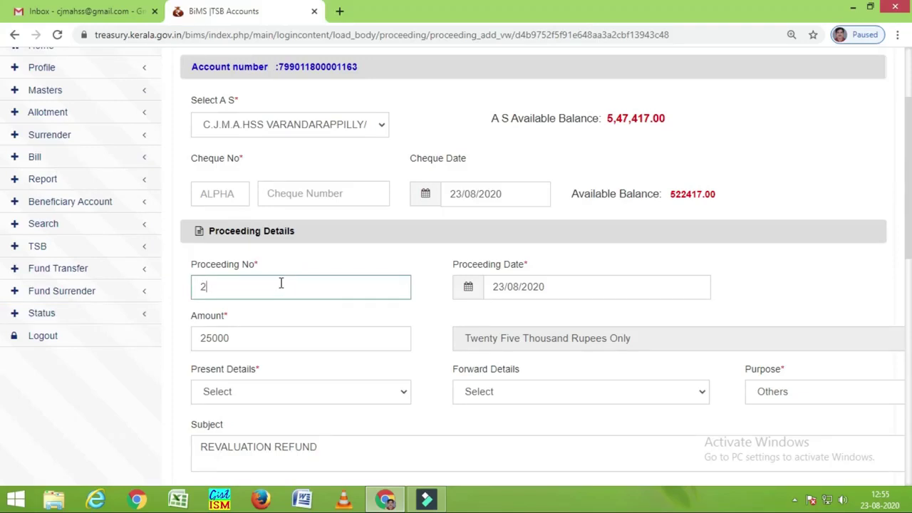
left_click(293, 339)
key("BackSpace")
left_click(285, 378)
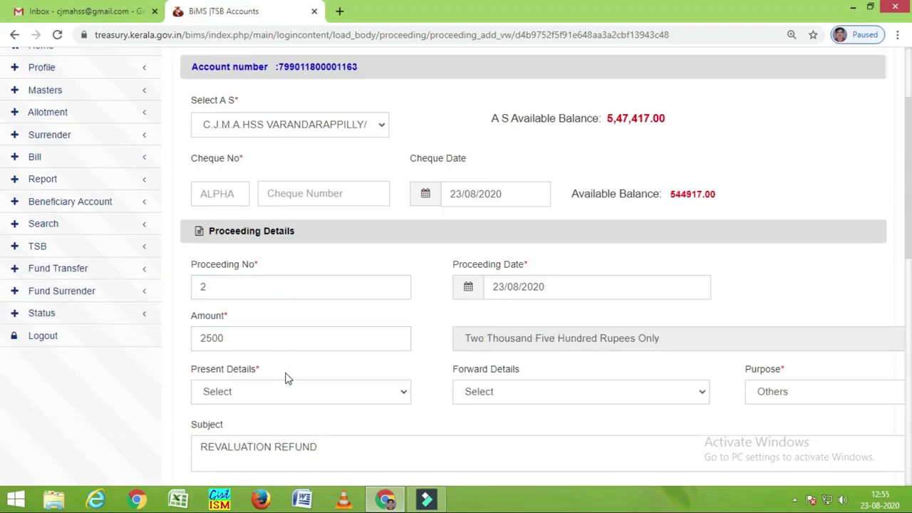
Step: Choose the listed person's name as the Present Details of the proceeding
scroll(285, 378, "down", 2)
left_click(320, 259)
left_click(308, 289)
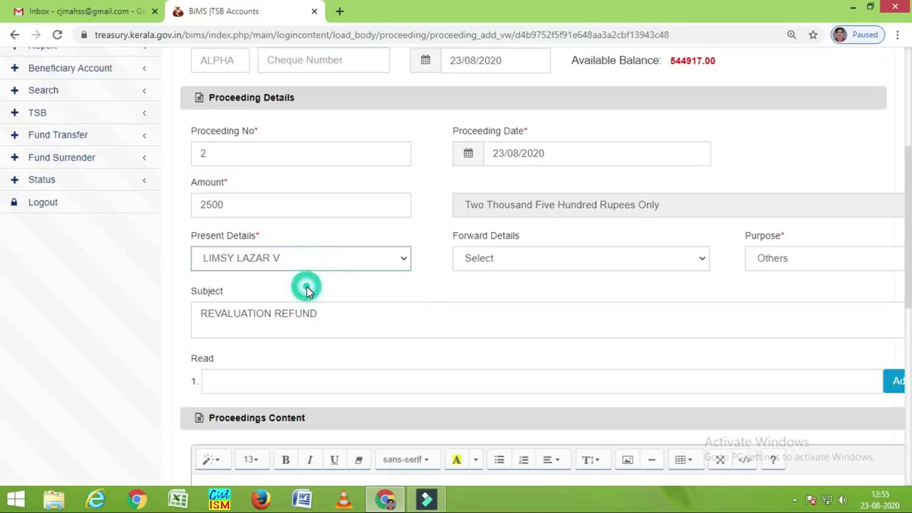
Step: Enter ORDER NO as the first Read entry and GFKGJGKJGGJ as the proceedings content
scroll(313, 298, "down", 2)
left_click(267, 251)
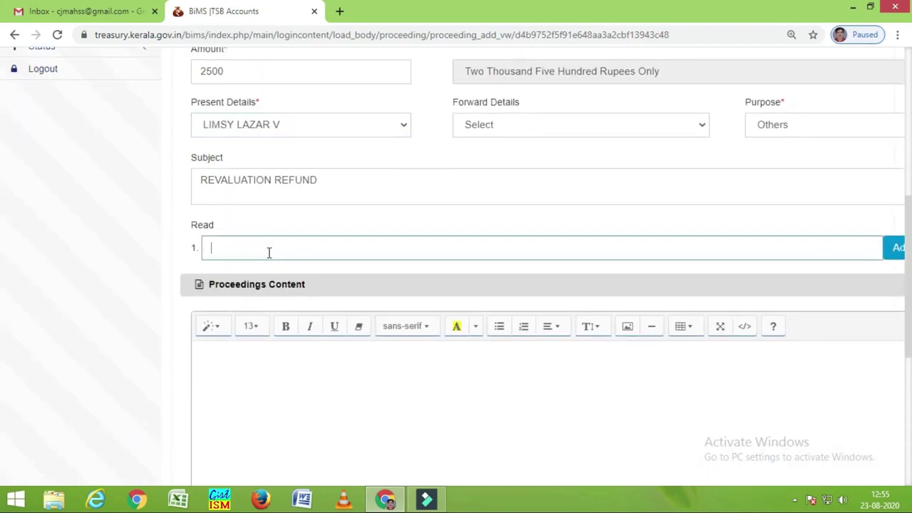
type("ORDER")
left_click(337, 379)
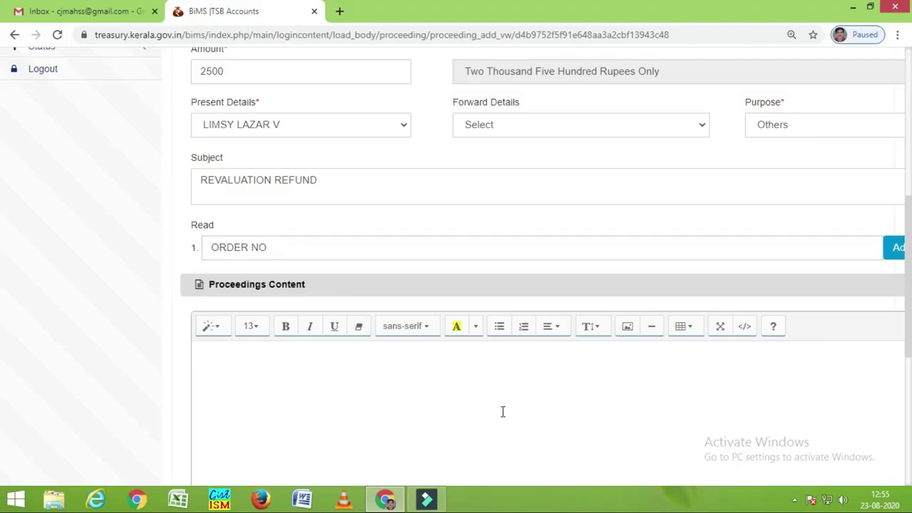
scroll(503, 412, "up", 3)
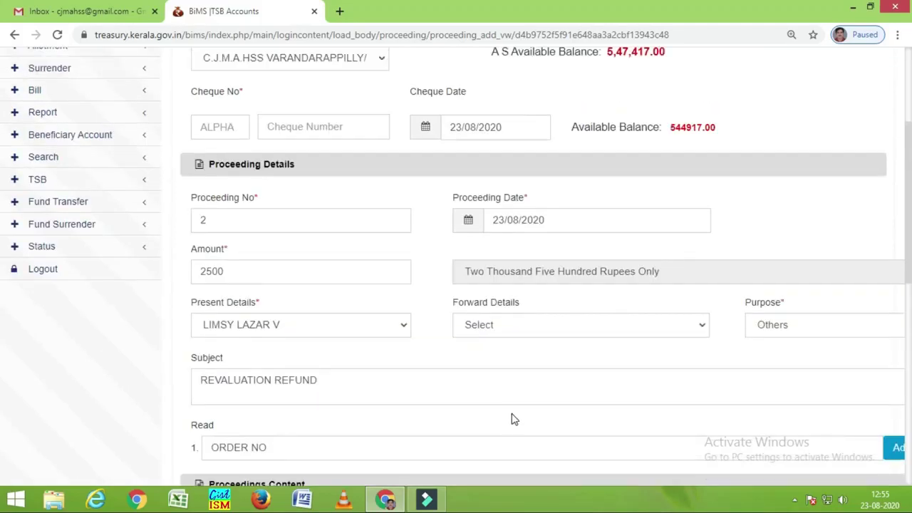
scroll(514, 419, "down", 4)
type("GFKGJGKJGGJ")
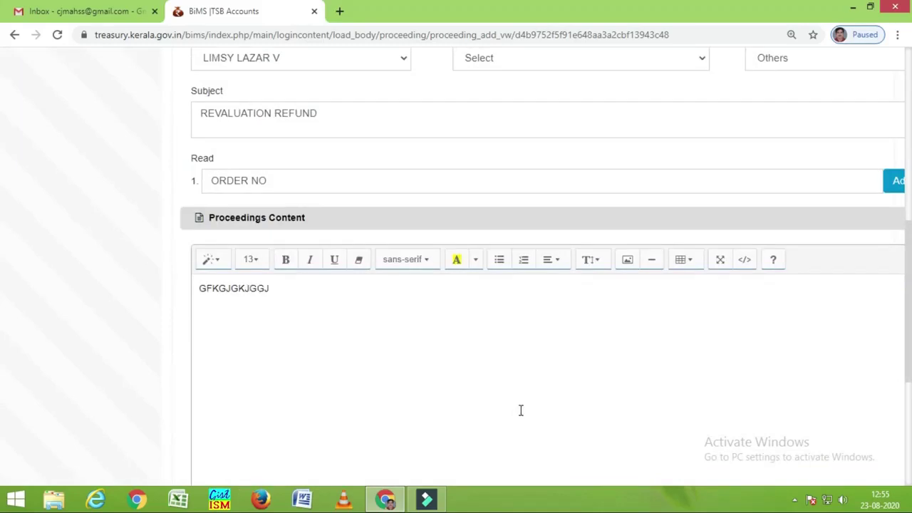
Step: Address the proceeding to SUB TREASURY PUDUKAD
scroll(521, 410, "down", 3)
left_click(406, 291)
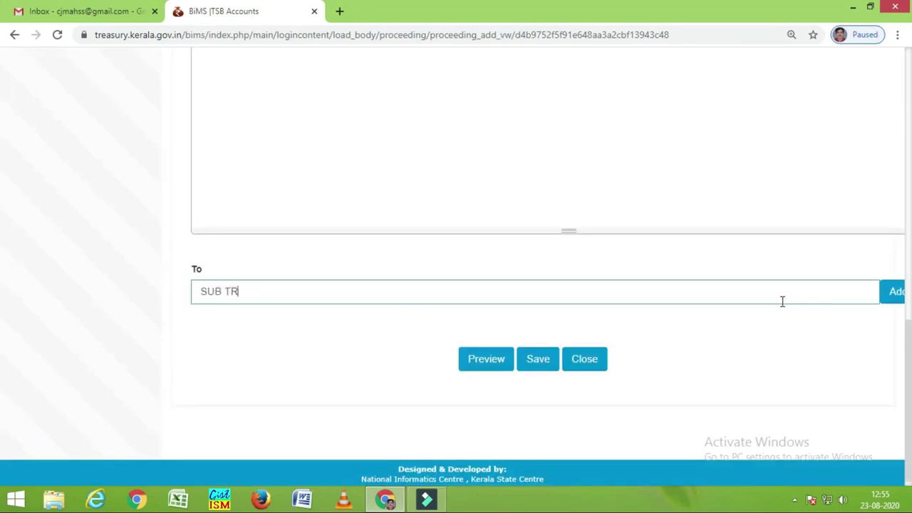
type("SUB TREASURY PUDU")
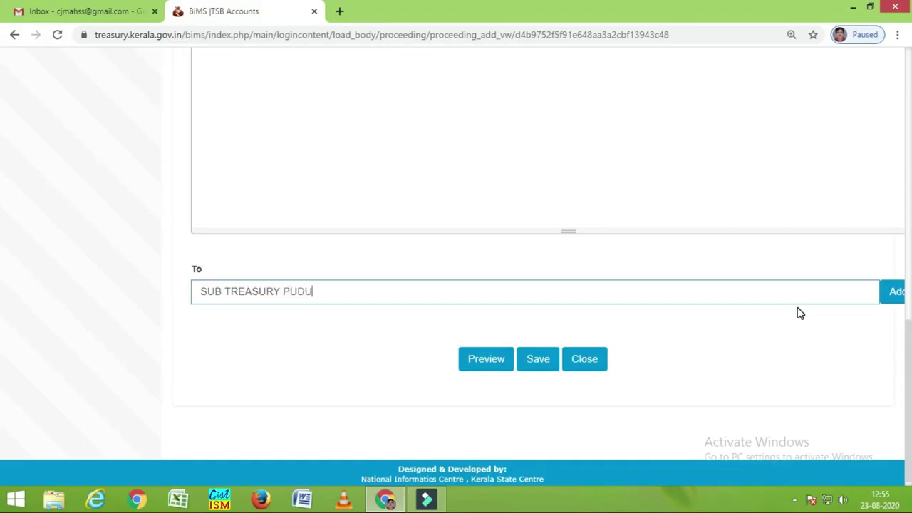
type("KAD")
Step: Preview the proceedings, close the preview and review the account, cheque and proceeding details in the form
left_click(486, 358)
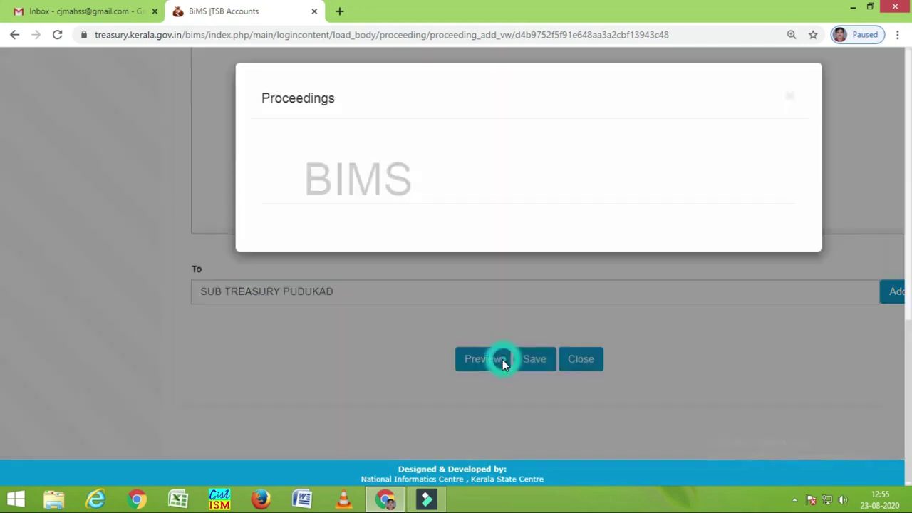
left_click(790, 97)
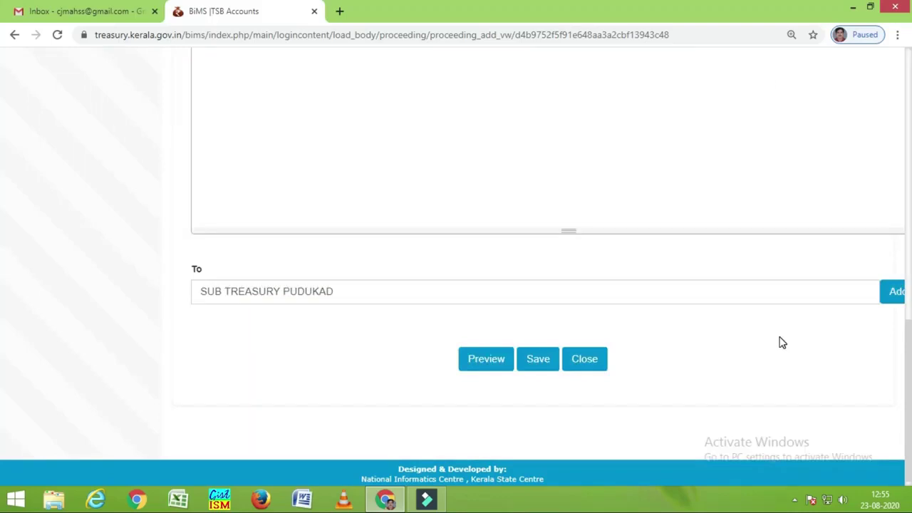
scroll(658, 366, "up", 3)
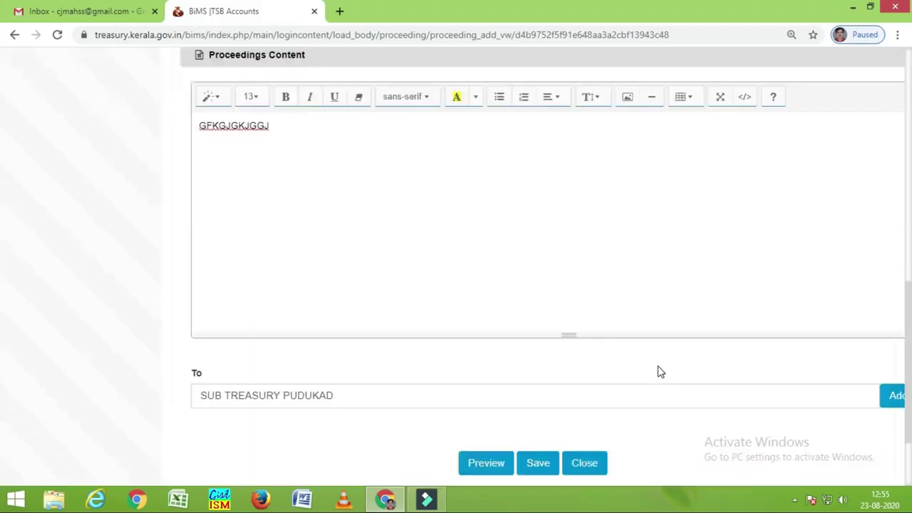
scroll(658, 366, "up", 5)
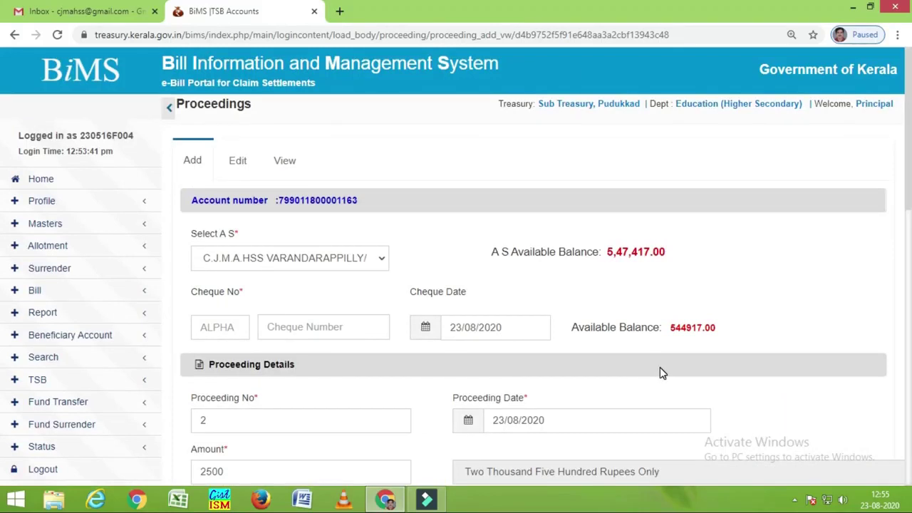
scroll(659, 367, "down", 2)
scroll(660, 367, "up", 2)
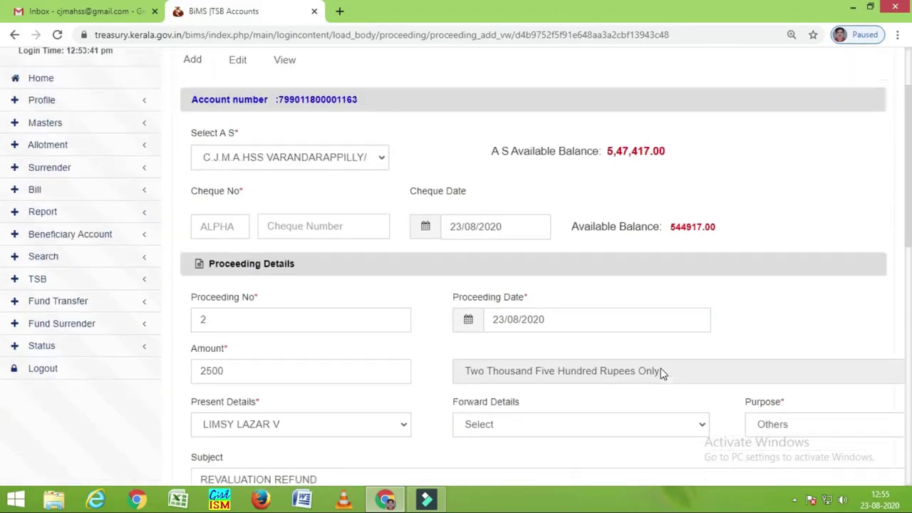
scroll(659, 371, "down", 3)
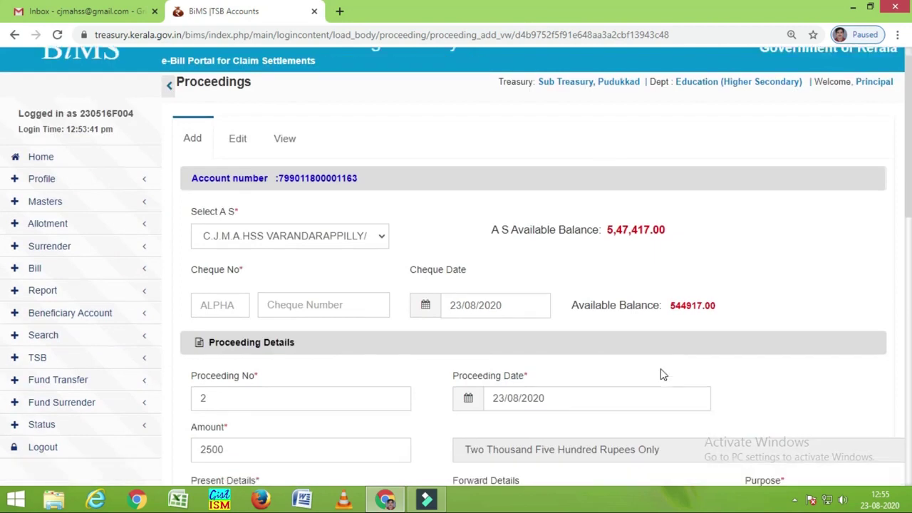
scroll(660, 370, "up", 2)
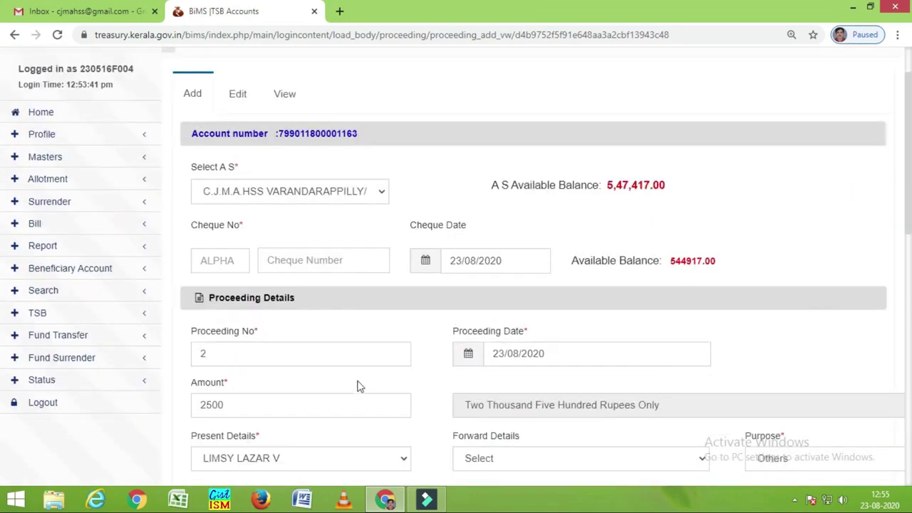
Step: Show the TSB options, check the completed form once more and close it without saving
left_click(63, 315)
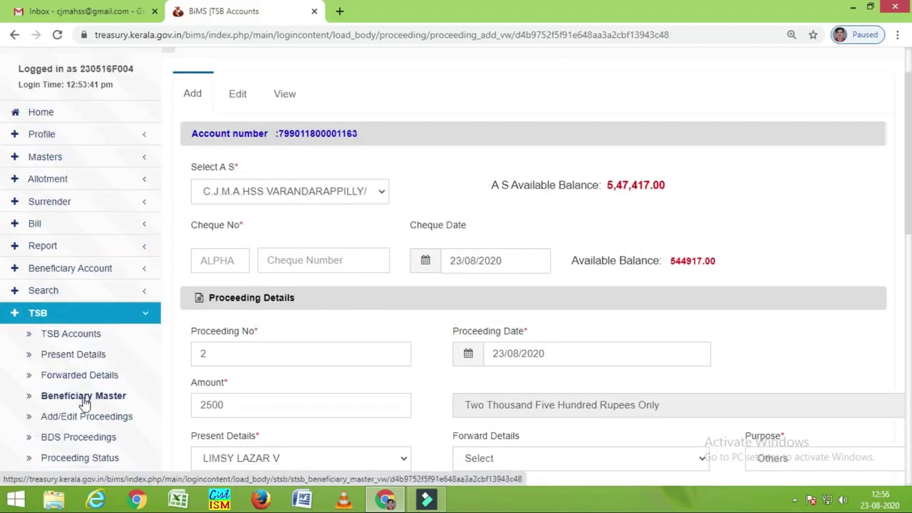
scroll(107, 415, "down", 1)
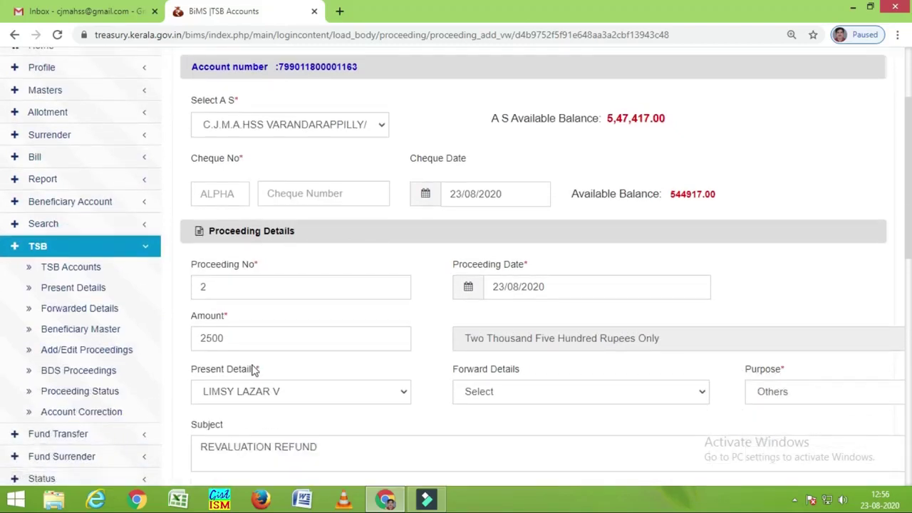
scroll(289, 347, "up", 2)
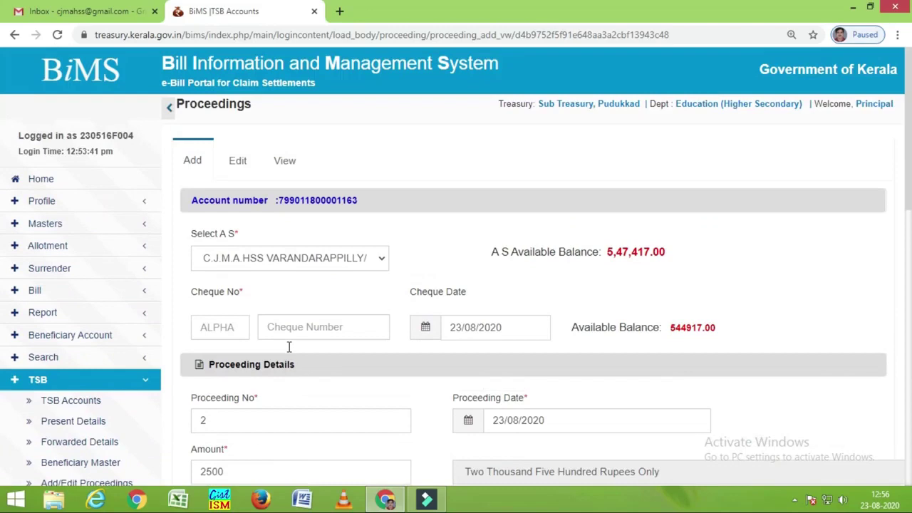
scroll(287, 346, "down", 1)
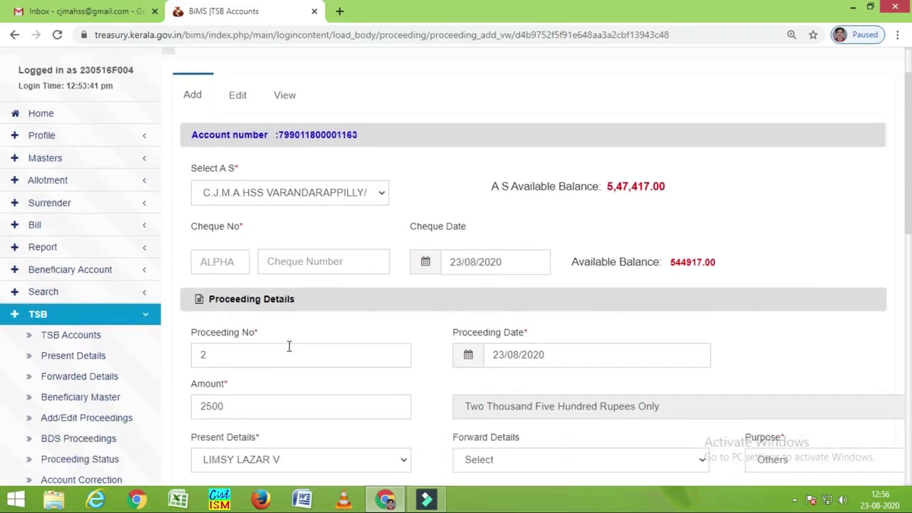
scroll(288, 347, "down", 9)
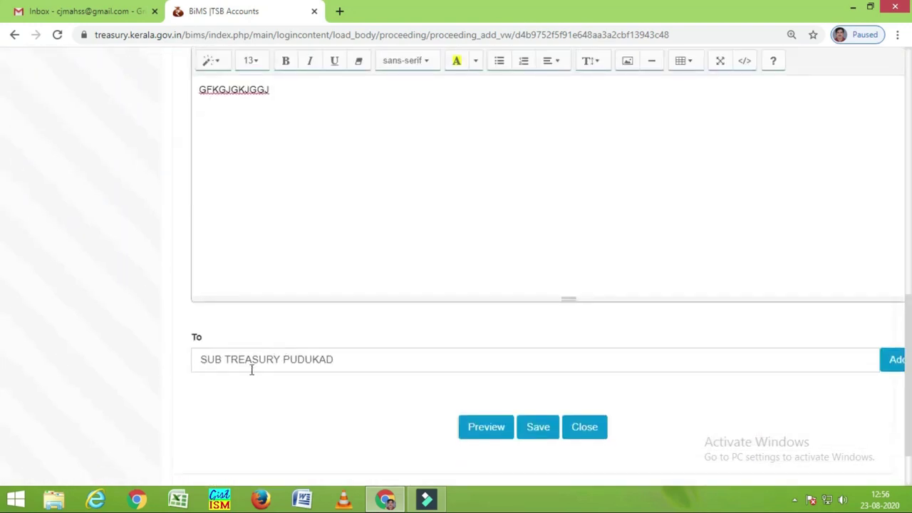
left_click(587, 427)
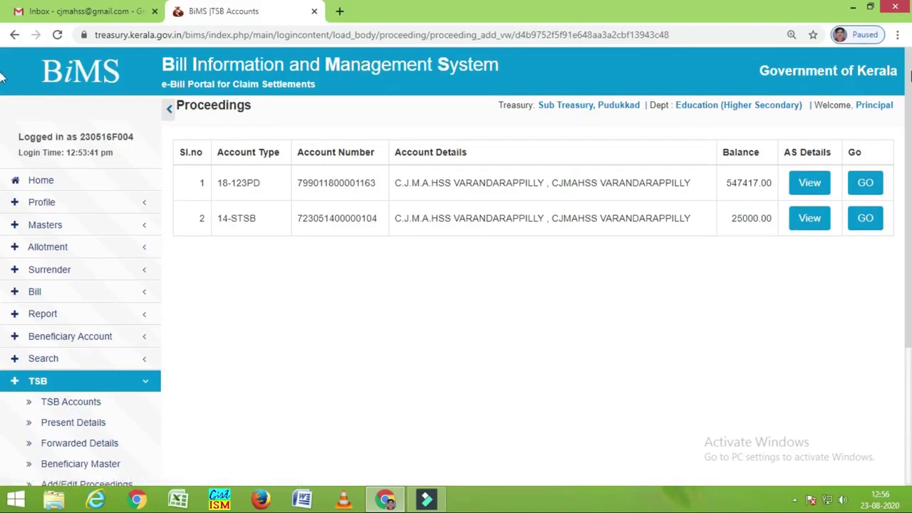
Step: Log out of the DDO account and return to the BiMS login page
scroll(265, 356, "down", 3)
left_click(66, 438)
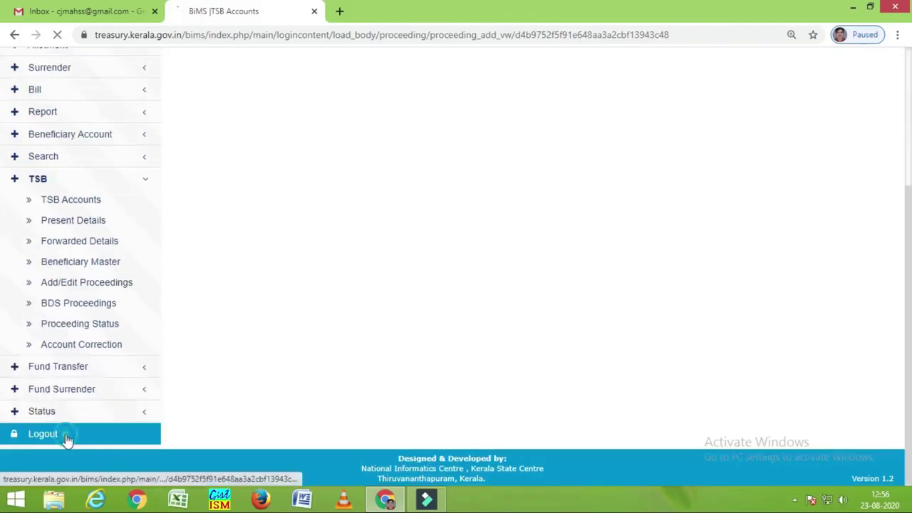
left_click(433, 214)
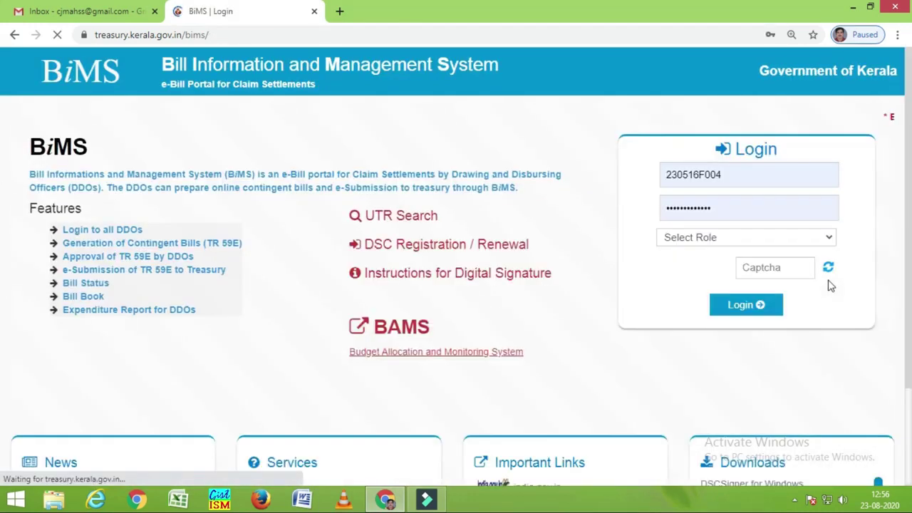
Step: Replace the prefilled login password with the DDO Admin account password
left_click(742, 210)
key("BackSpace")
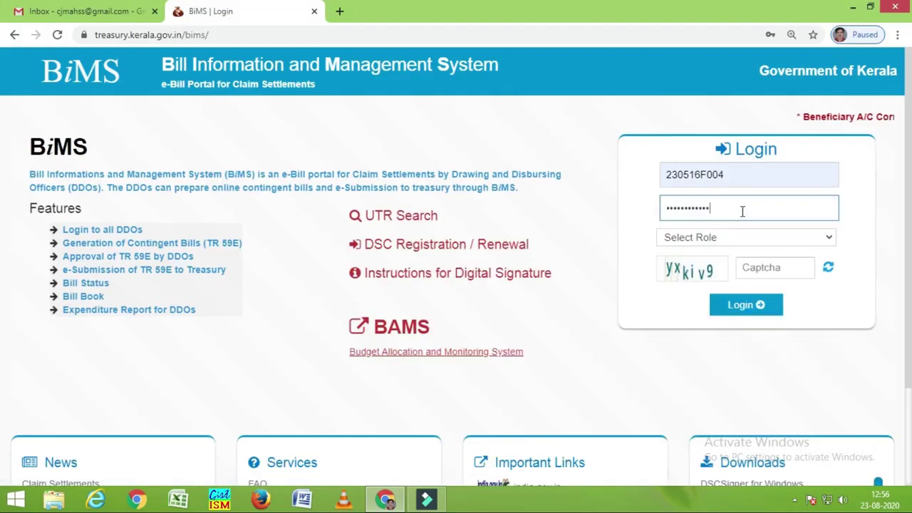
key("BackSpace")
key("BackSpace")
key("BackSpace")
key("BackSpace")
key("BackSpace")
key("BackSpace")
key("BackSpace")
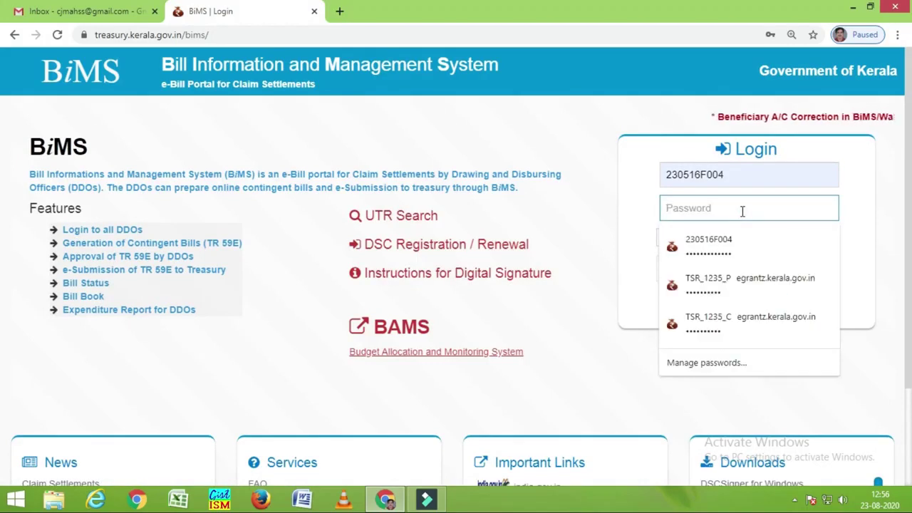
type("**")
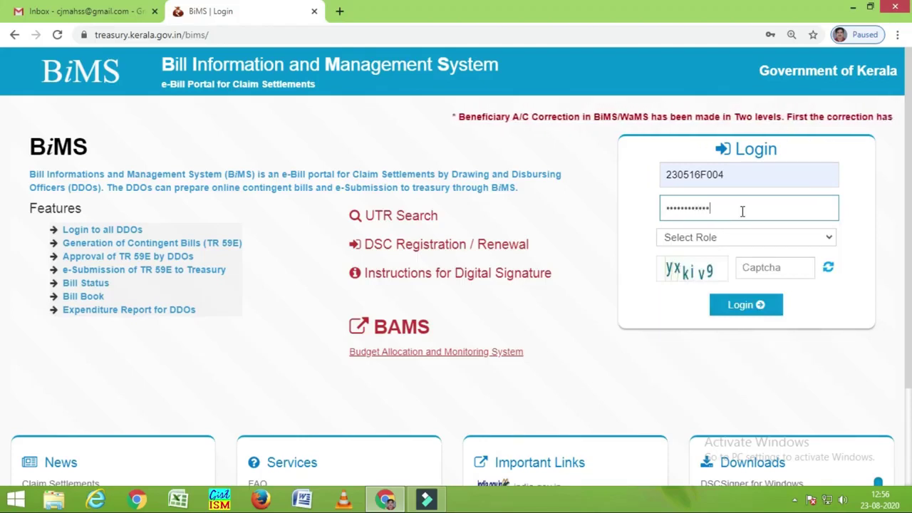
Step: Select the DDO Admin role for the login and enter the captcha code exactly as displayed, in lowercase
left_click(760, 240)
left_click(705, 277)
left_click(760, 268)
type("Y")
key("BackSpace")
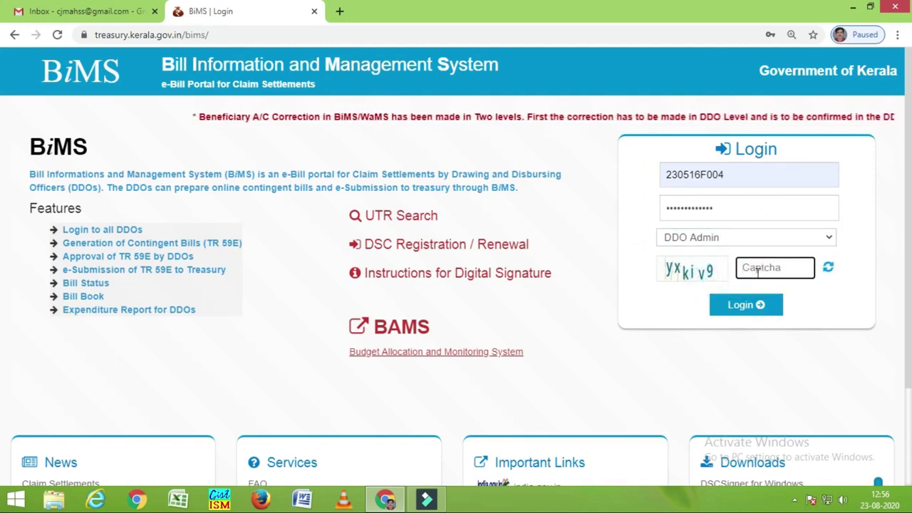
type("y")
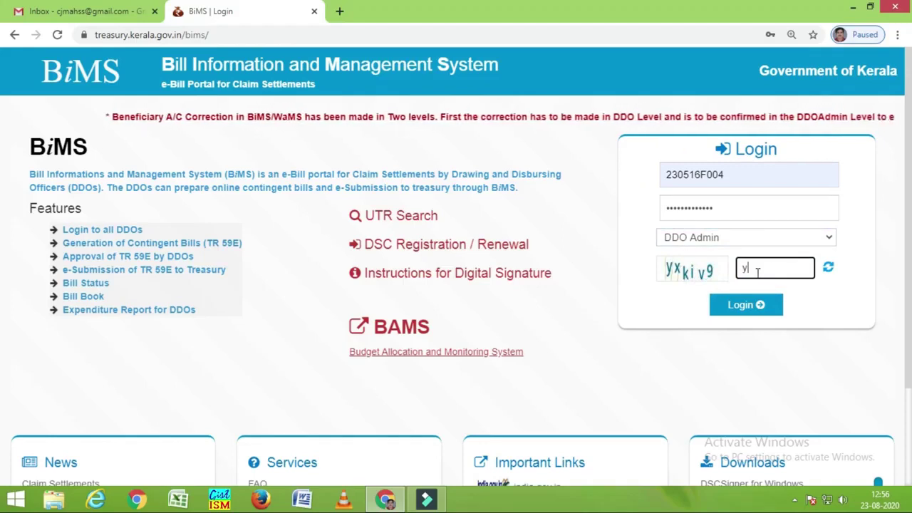
type("xk")
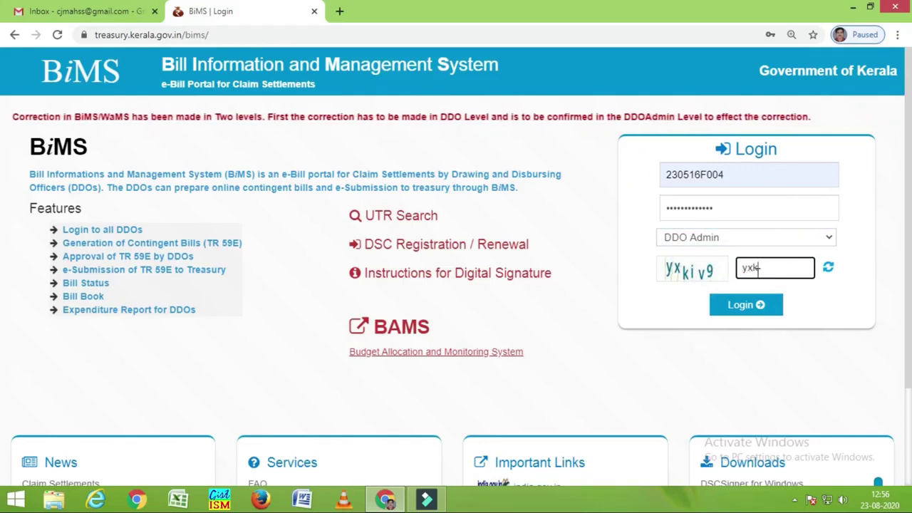
type("iv9")
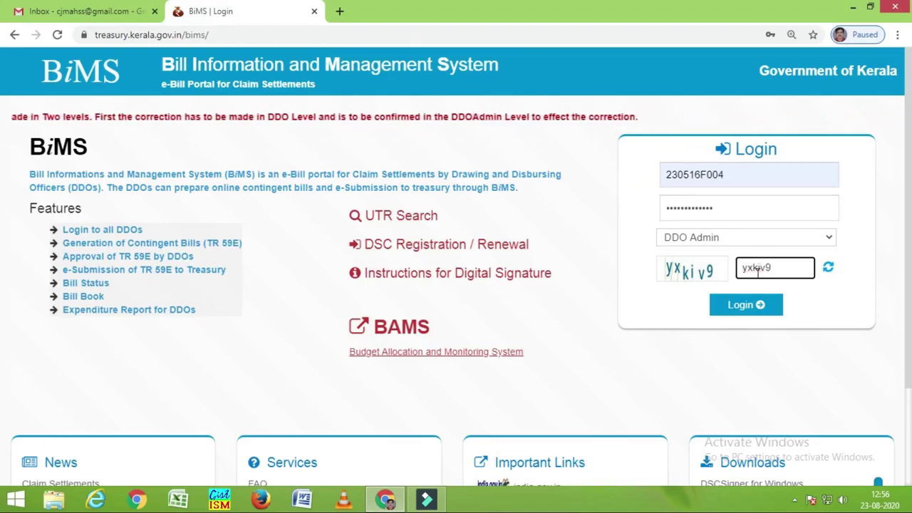
Step: Submit the DDO Admin login and decline the browser's offer to update the saved password
left_click(749, 306)
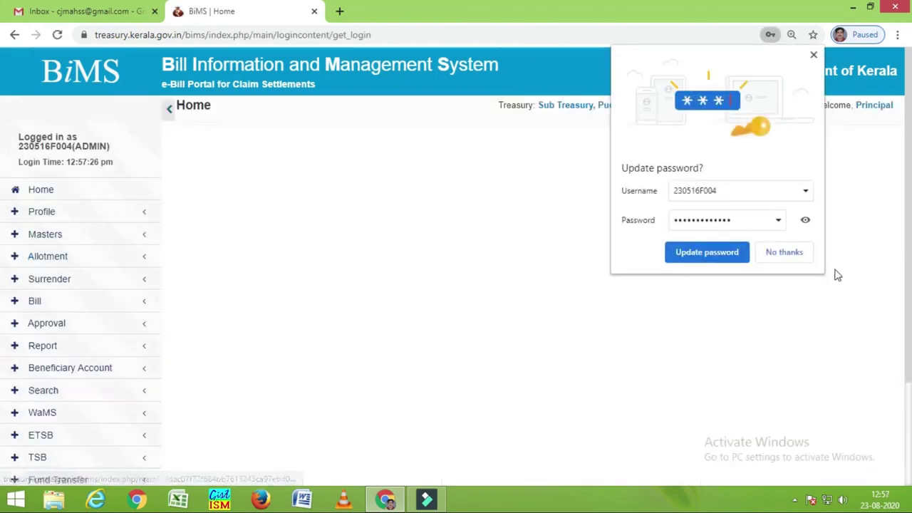
left_click(780, 252)
Step: Open the TSB Proceeding Approval page and check it for proceedings awaiting approval
scroll(226, 392, "down", 2)
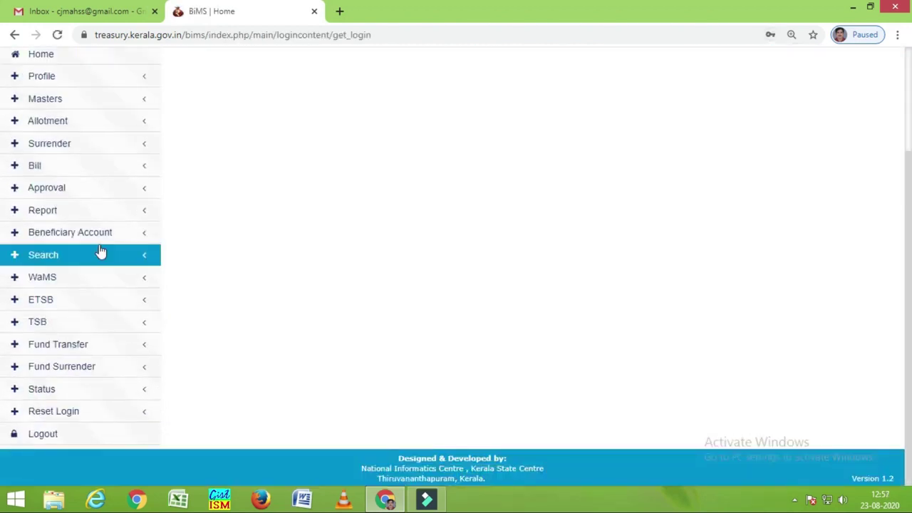
left_click(55, 322)
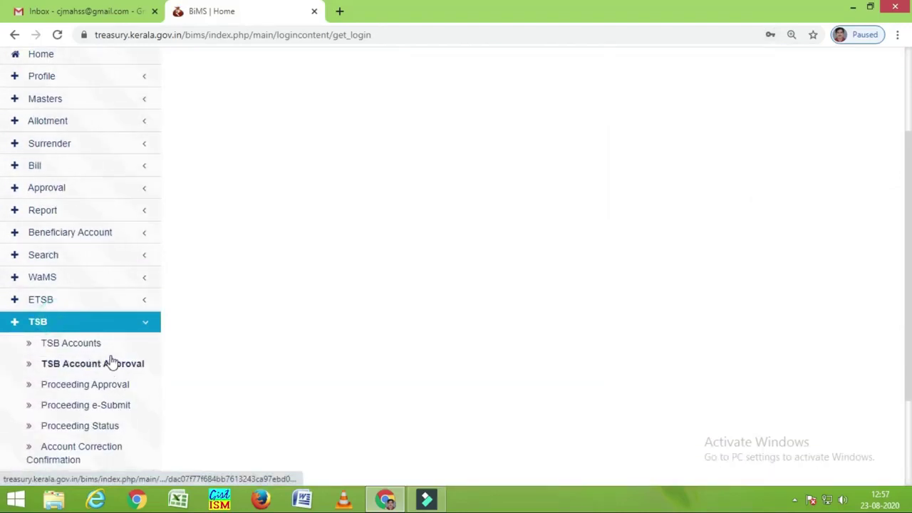
left_click(114, 386)
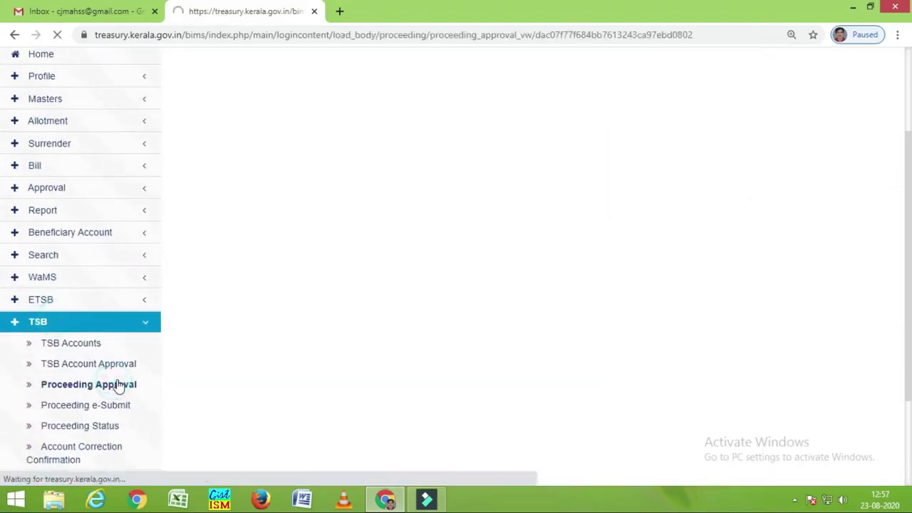
left_click(250, 158)
left_click(197, 153)
scroll(440, 359, "down", 2)
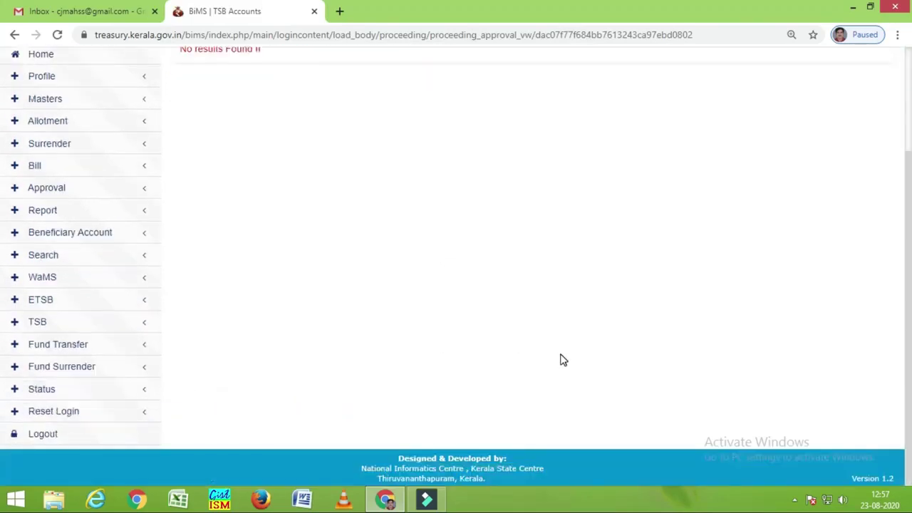
scroll(560, 360, "up", 2)
Step: Log out of the DDO Admin account
scroll(568, 359, "down", 2)
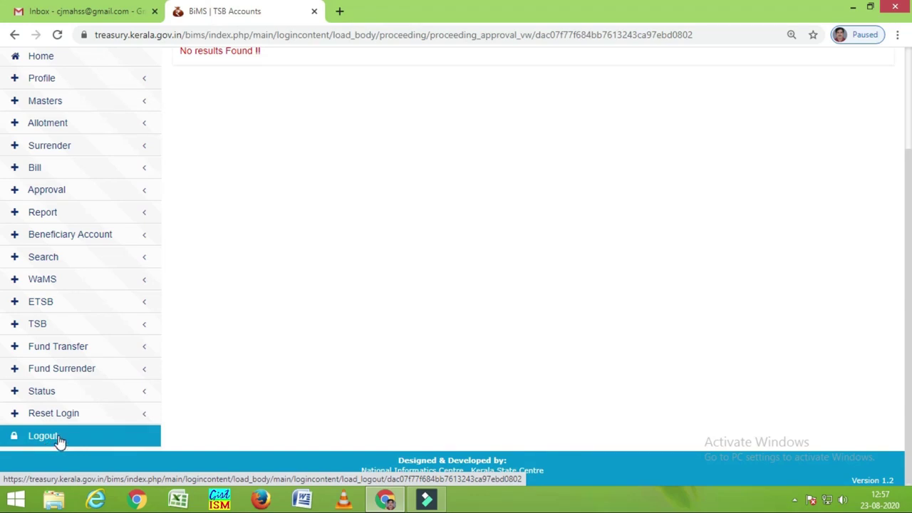
left_click(59, 441)
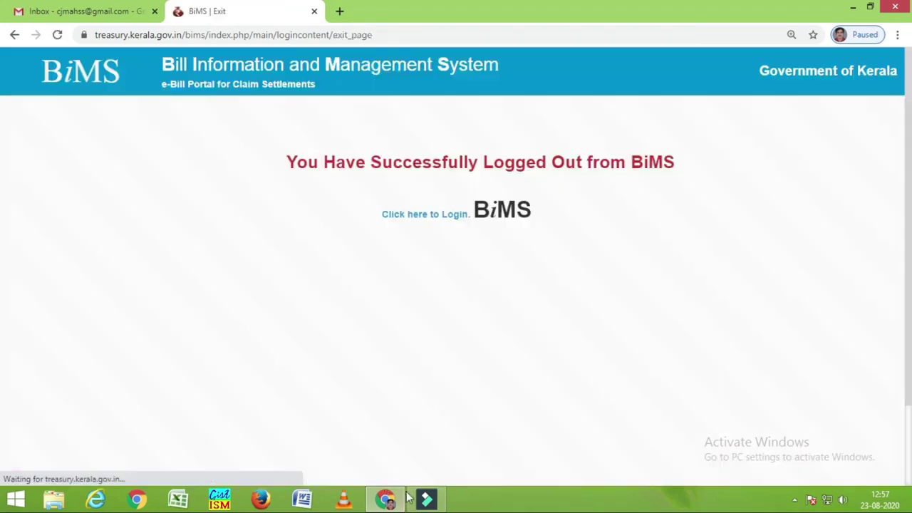
left_click(794, 499)
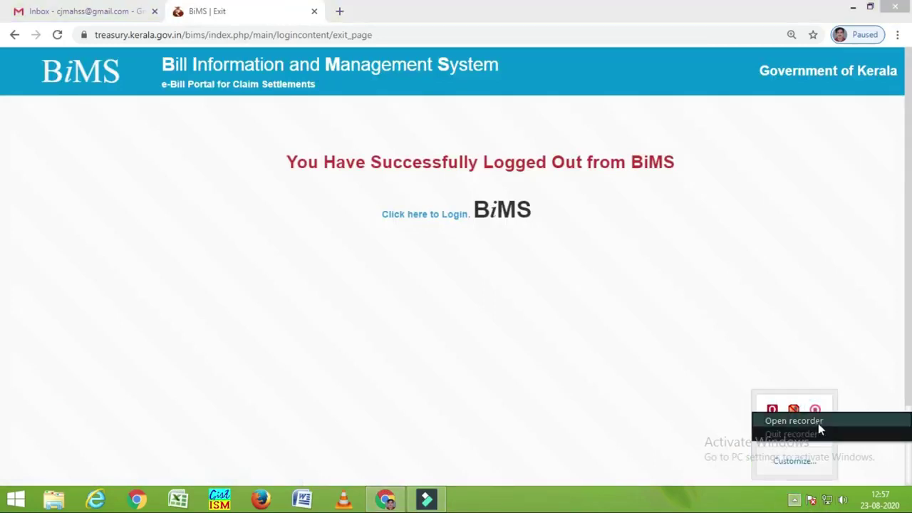
left_click(816, 419)
left_click(731, 473)
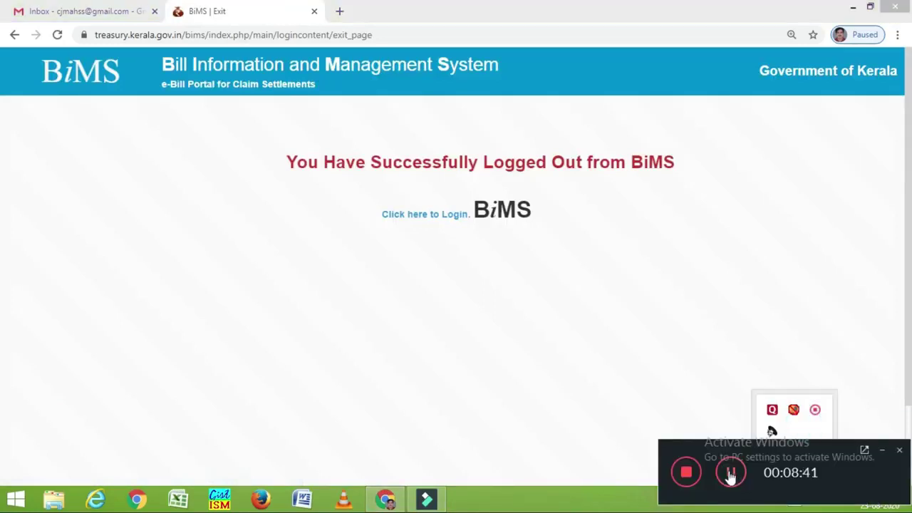